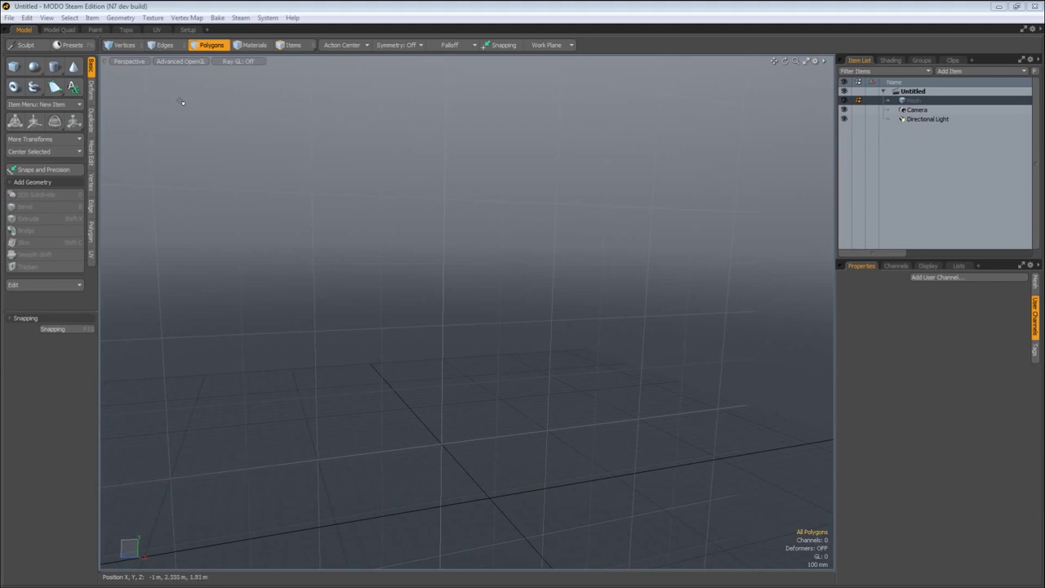
# Open the File Open dialog and browse to necrolyte/models/heroes/necrolyte/fbx.
pyautogui.click(7, 17)
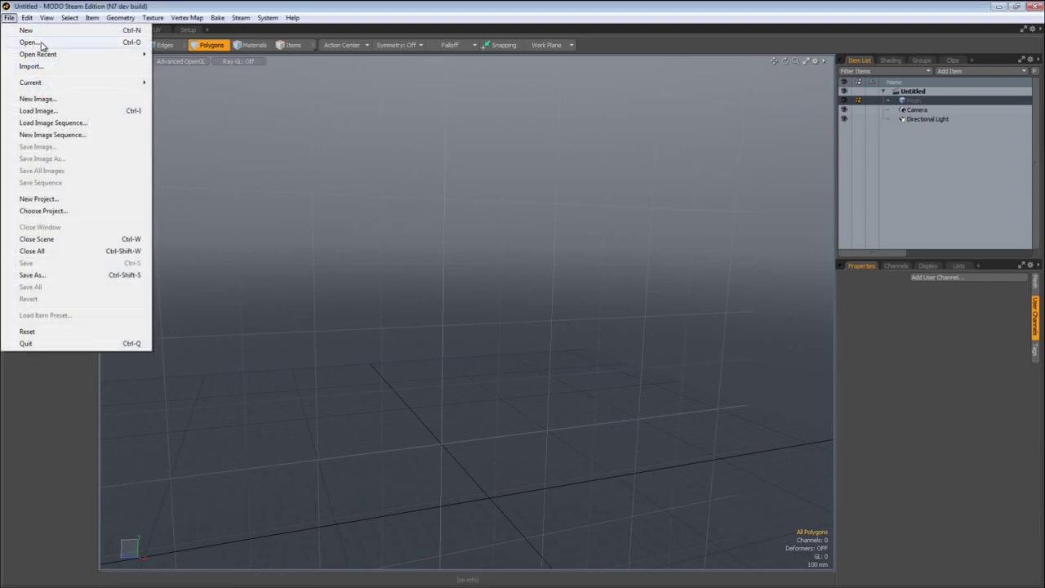
pyautogui.click(33, 40)
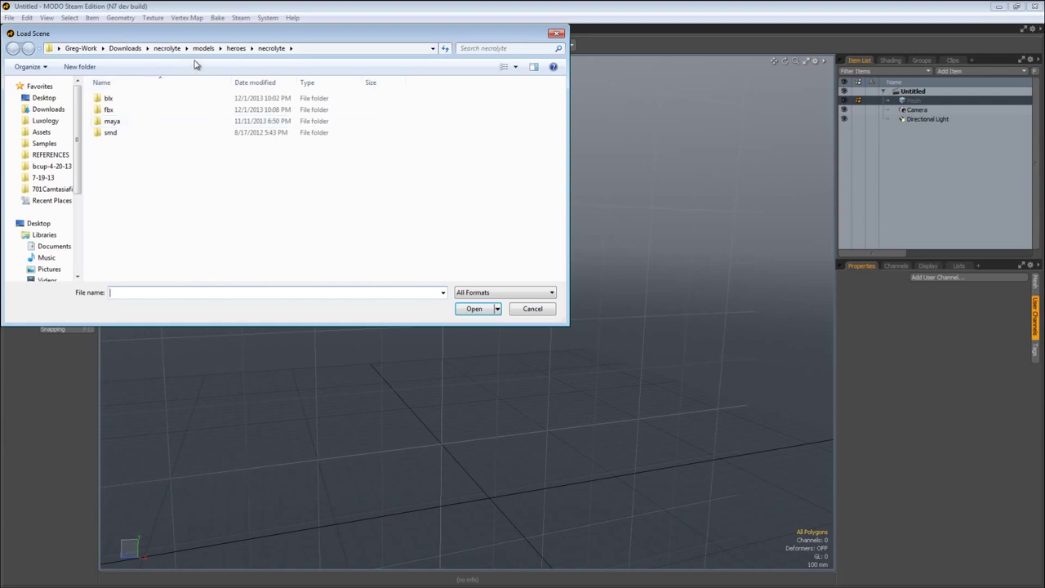
pyautogui.click(161, 49)
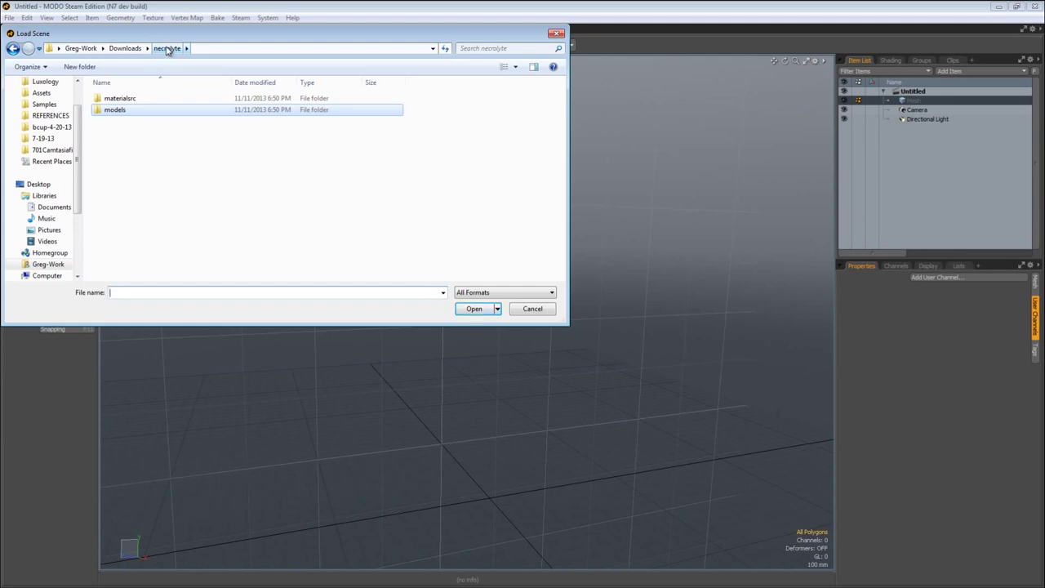
pyautogui.doubleClick(116, 111)
pyautogui.doubleClick(114, 99)
pyautogui.doubleClick(114, 98)
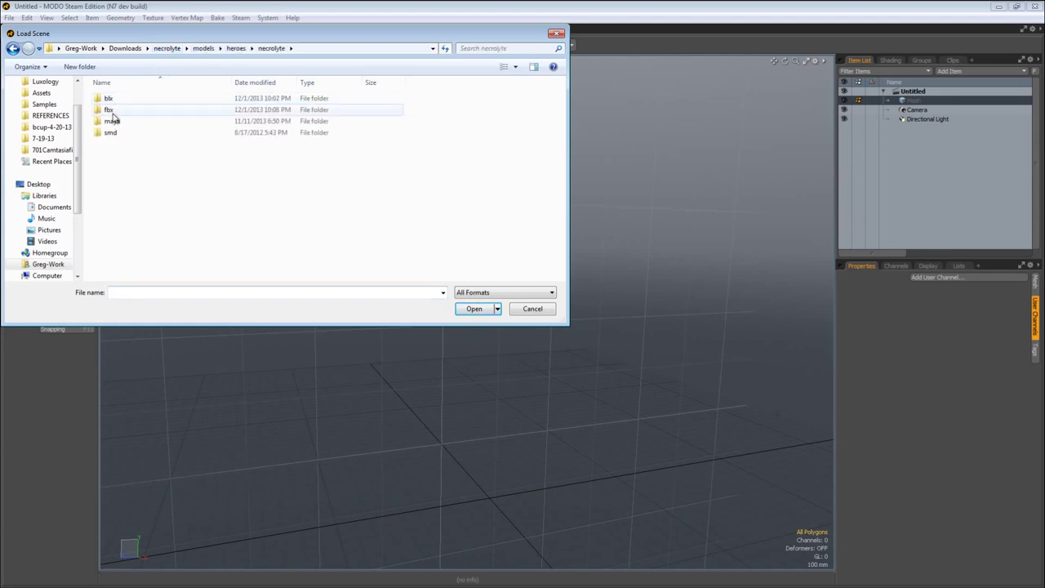
pyautogui.doubleClick(113, 110)
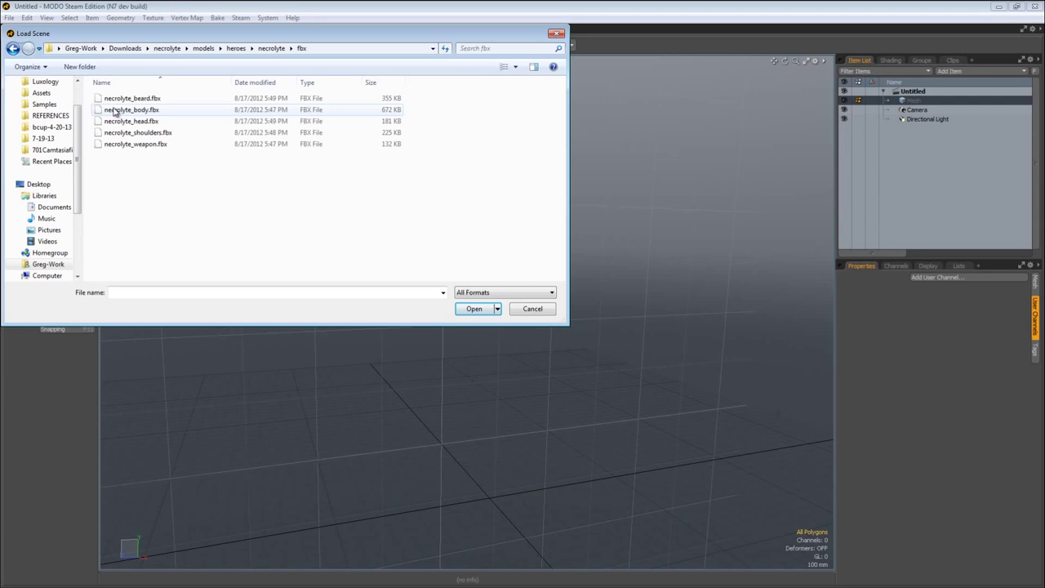
# Select all five necrolyte FBX files, from necrolyte_beard.fbx onward, and open them.
pyautogui.click(121, 99)
pyautogui.keyDown('shift'); pyautogui.click(146, 145); pyautogui.keyUp('shift')
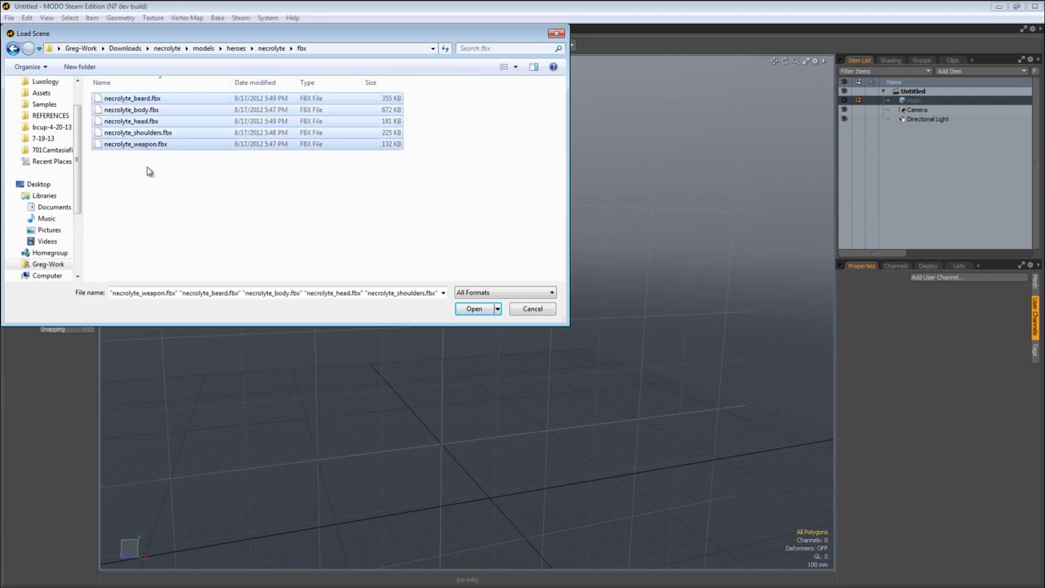
pyautogui.click(474, 309)
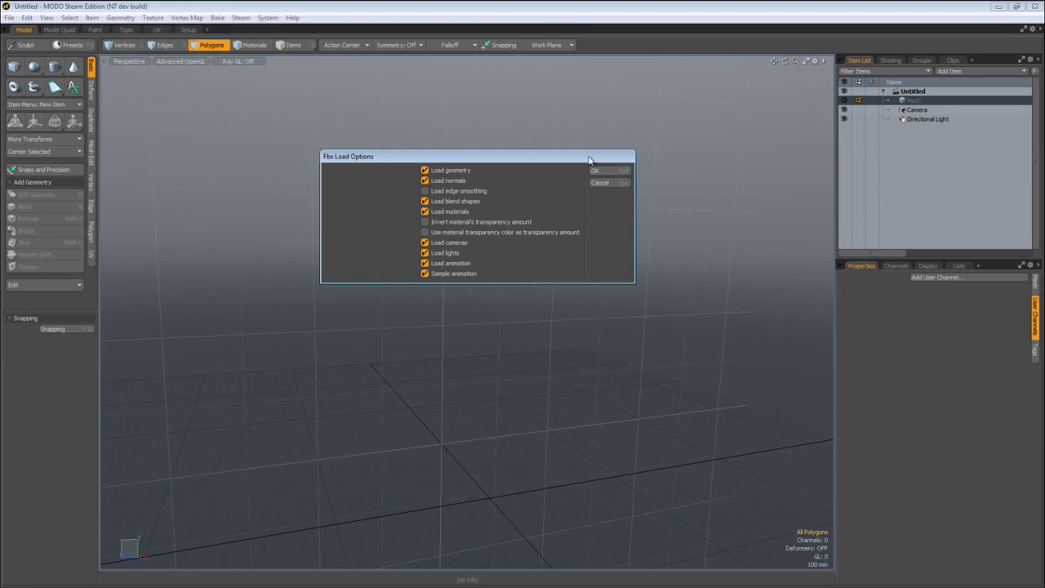
# Accept the FBX load options for each of the five files, declining to locate missing textures.
pyautogui.click(604, 172)
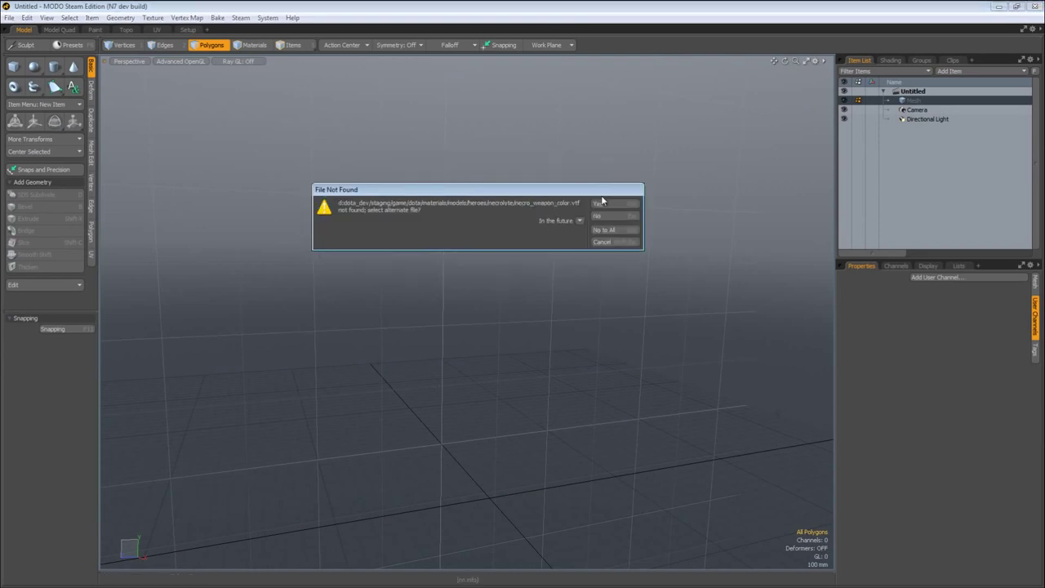
pyautogui.click(602, 242)
pyautogui.click(598, 172)
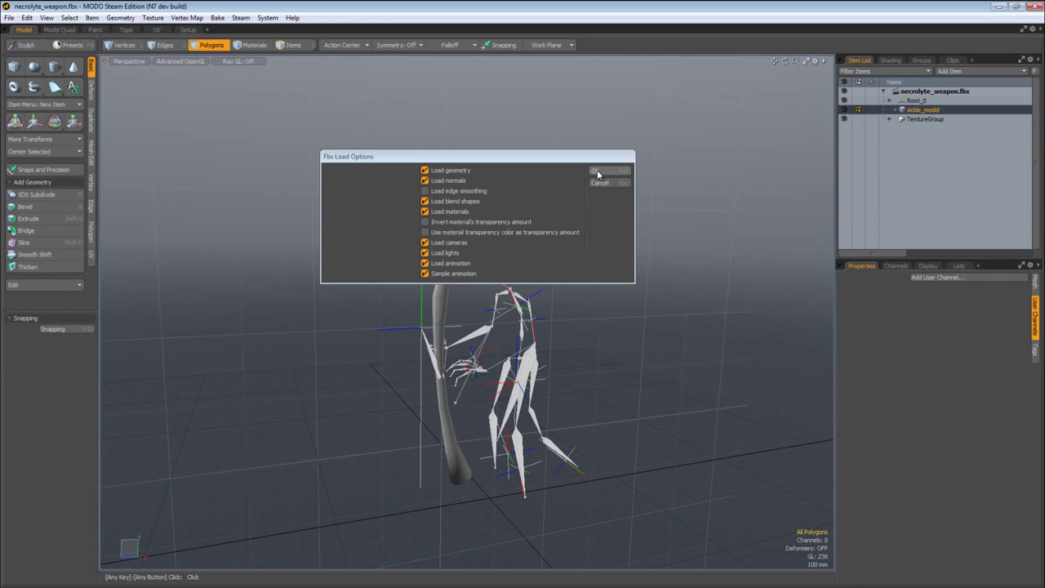
pyautogui.click(598, 172)
pyautogui.click(598, 173)
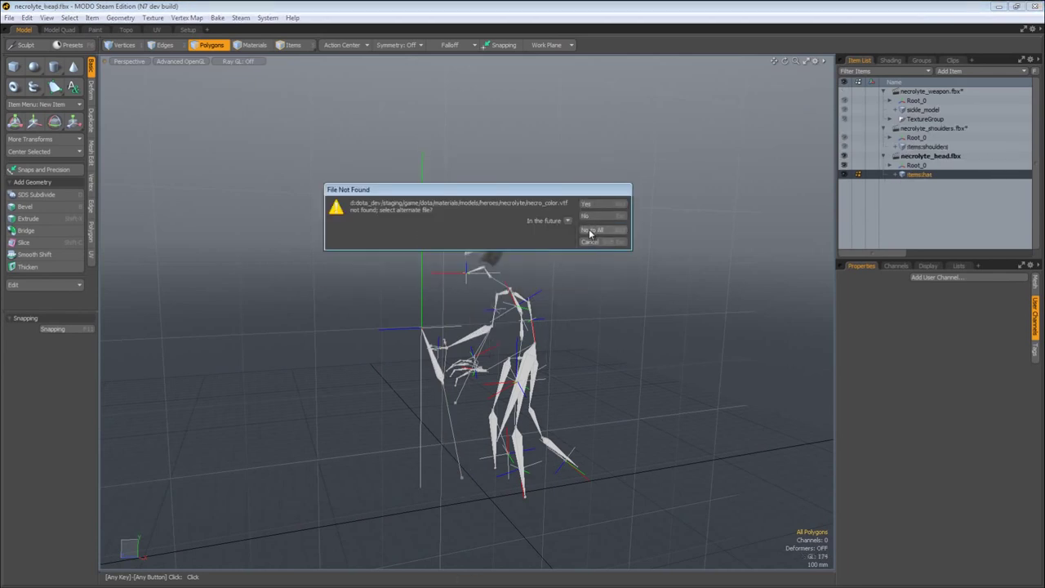
pyautogui.click(601, 241)
pyautogui.click(601, 172)
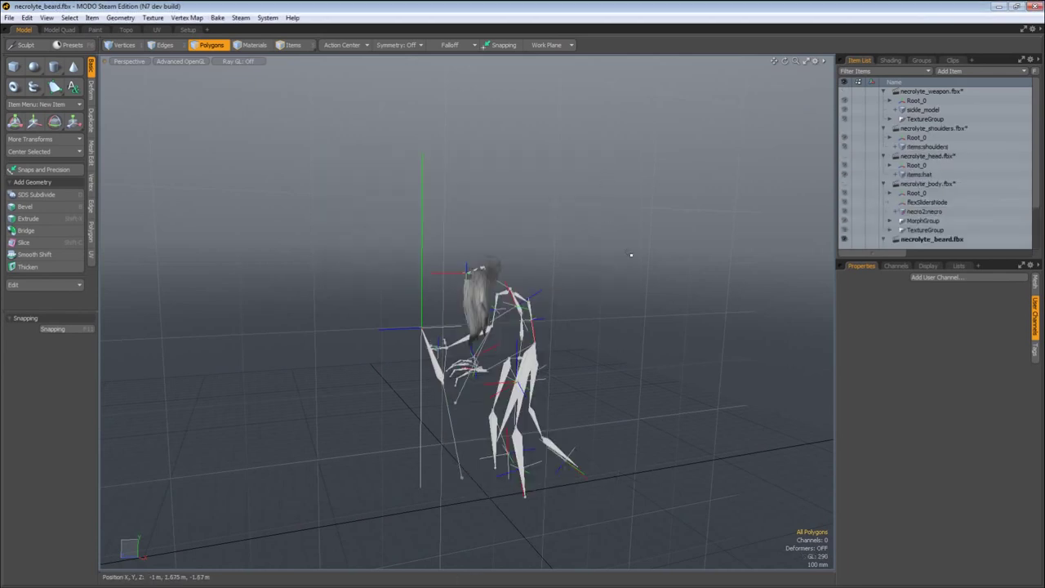
# Collapse the weapon, shoulders, head and remaining groups in the item list.
pyautogui.click(883, 92)
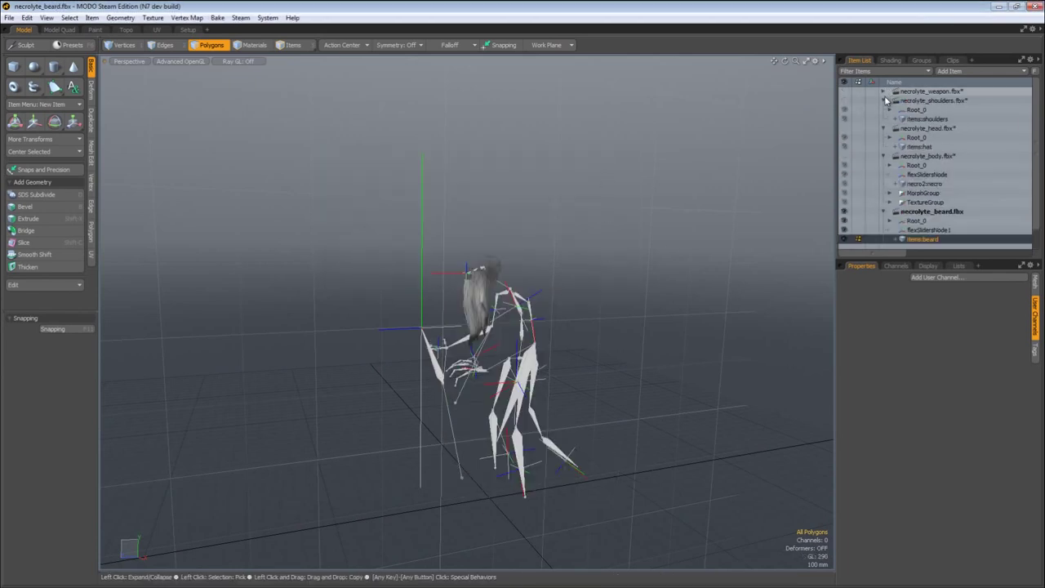
pyautogui.click(884, 100)
pyautogui.click(883, 110)
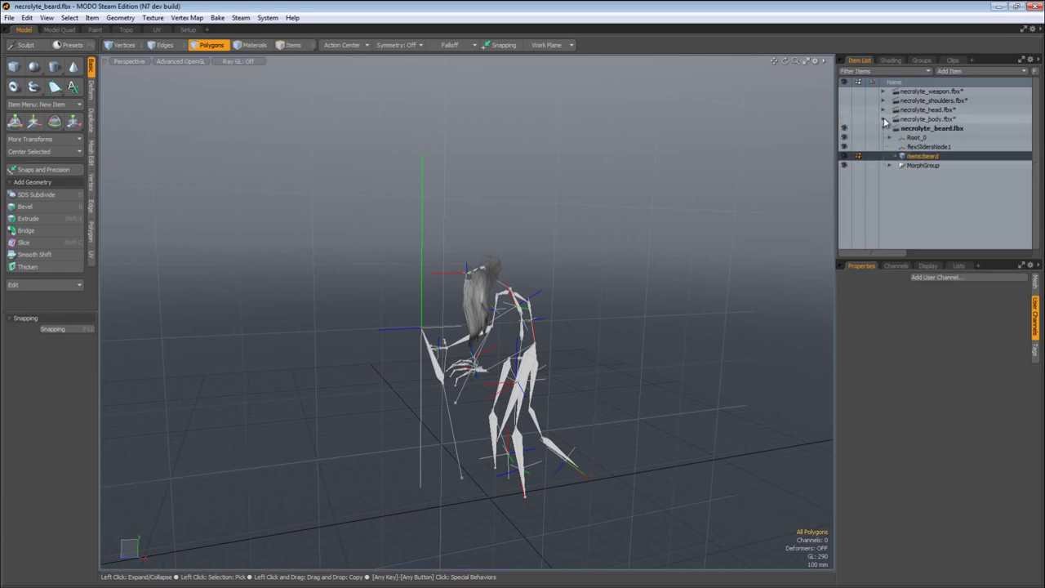
pyautogui.click(884, 119)
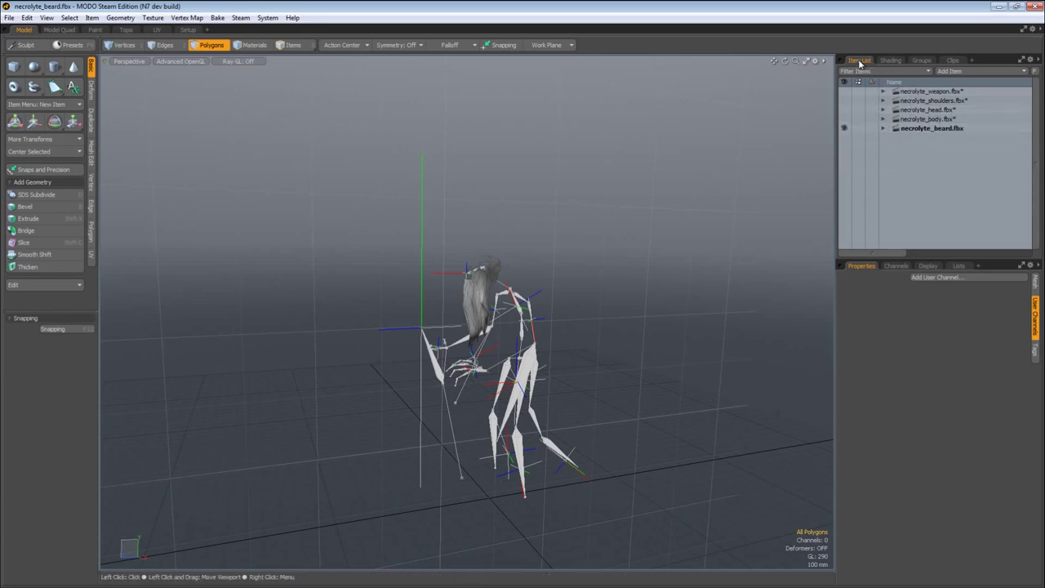
# Make the weapon, shoulders, head and body models visible together.
pyautogui.click(910, 93)
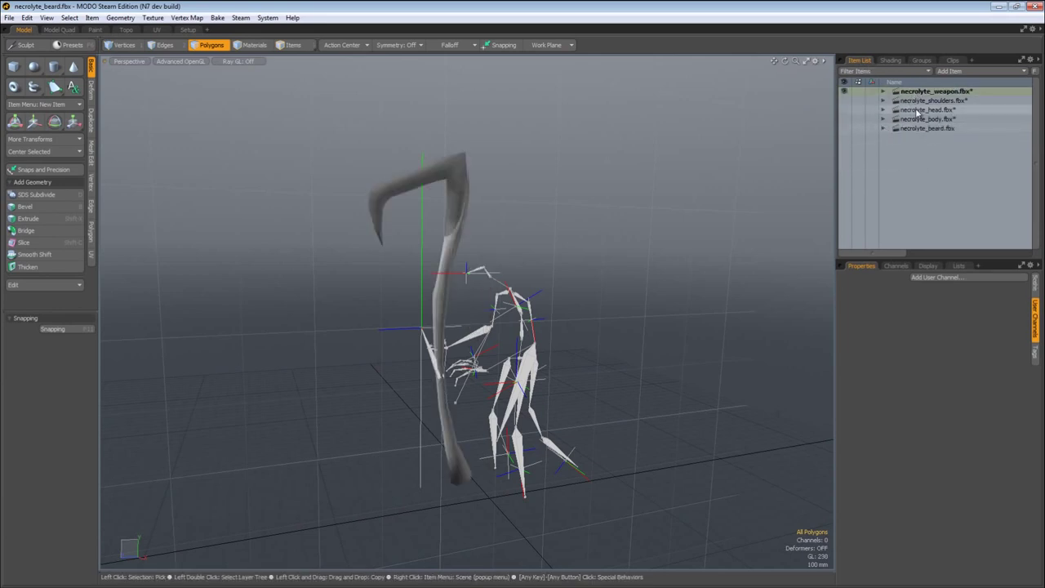
pyautogui.click(926, 100)
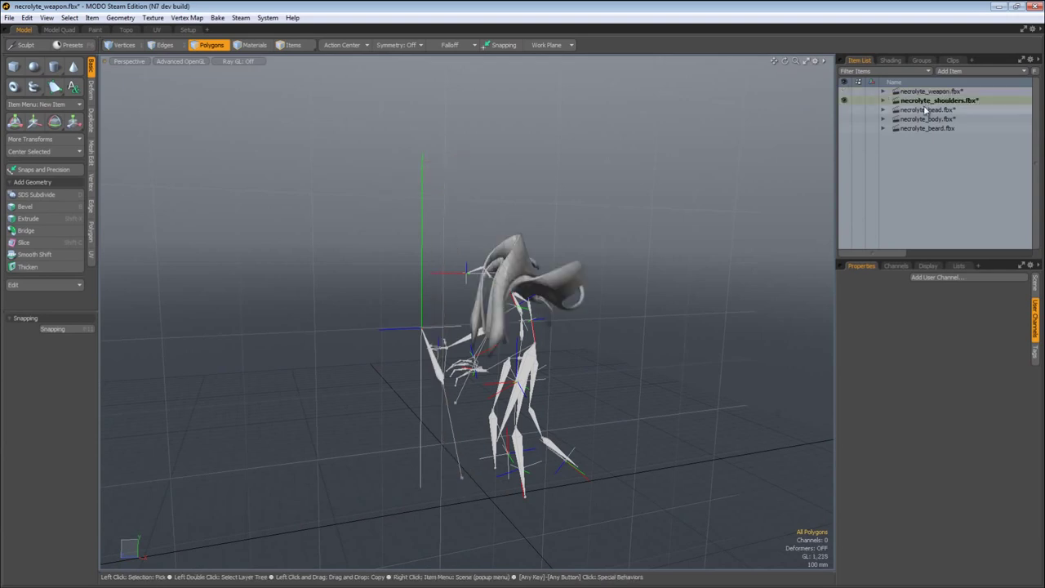
pyautogui.click(927, 109)
pyautogui.click(928, 120)
pyautogui.click(910, 92)
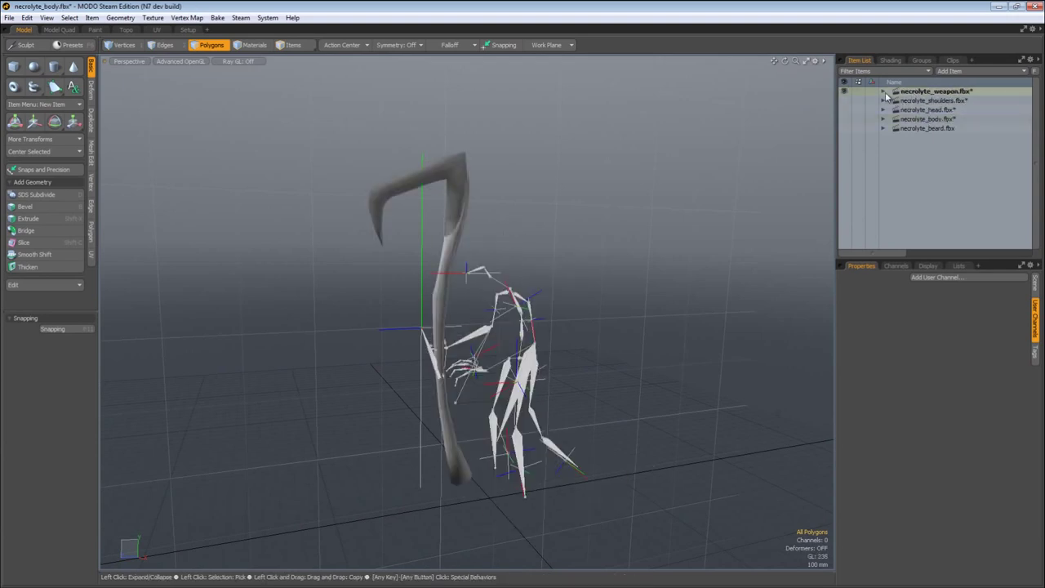
pyautogui.click(845, 100)
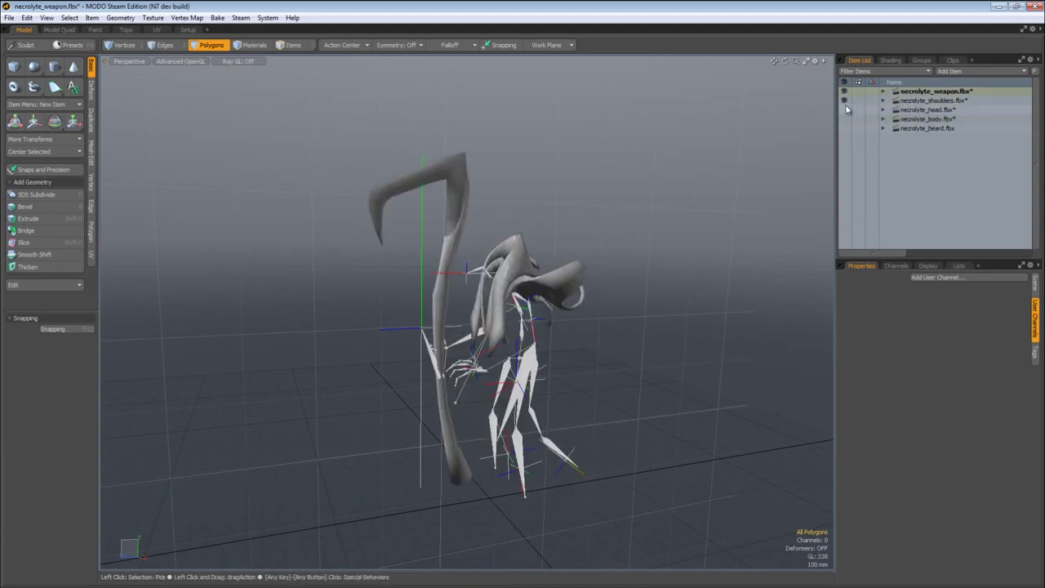
pyautogui.click(845, 109)
pyautogui.click(844, 119)
# Show the beard, expand necrolyte_weapon and select the sickle blade in Items mode.
pyautogui.click(844, 128)
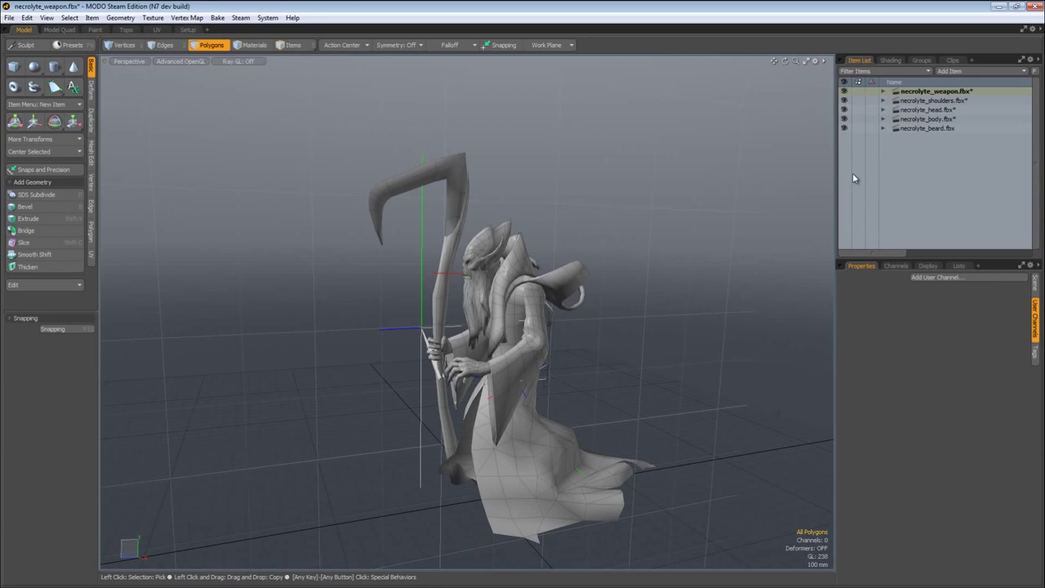
pyautogui.click(883, 91)
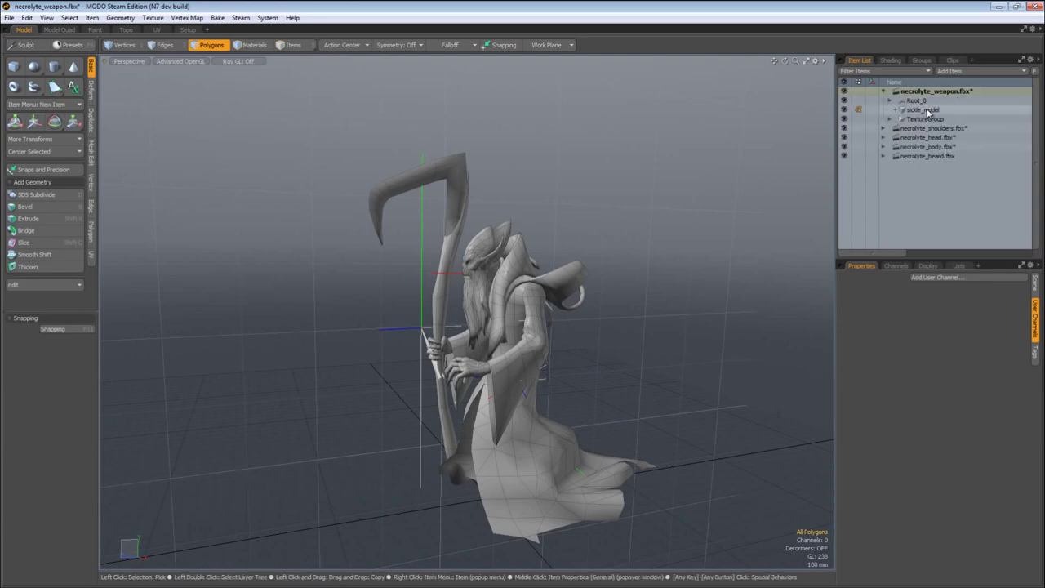
pyautogui.click(923, 109)
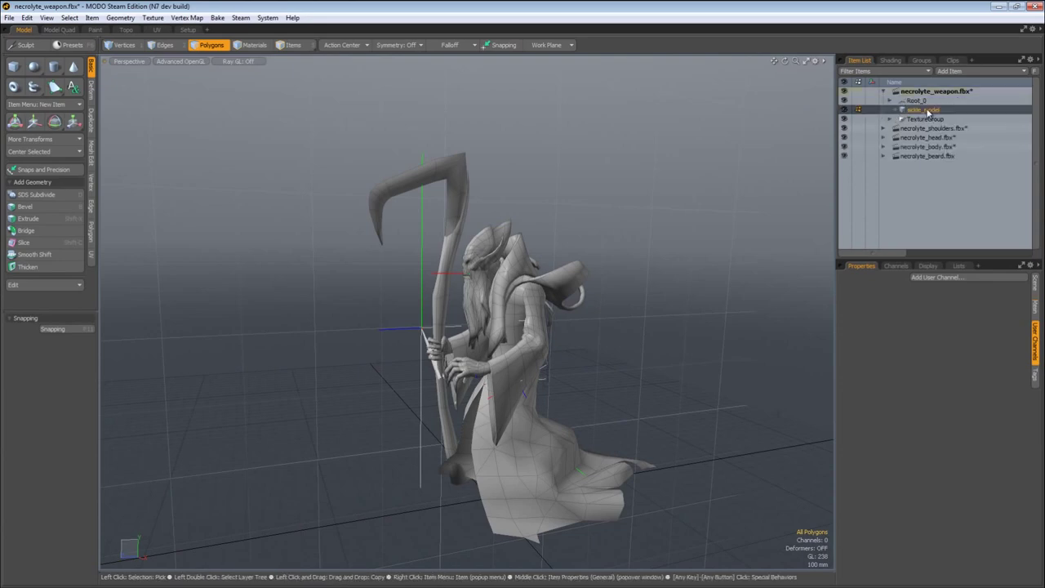
pyautogui.click(293, 45)
pyautogui.click(620, 213)
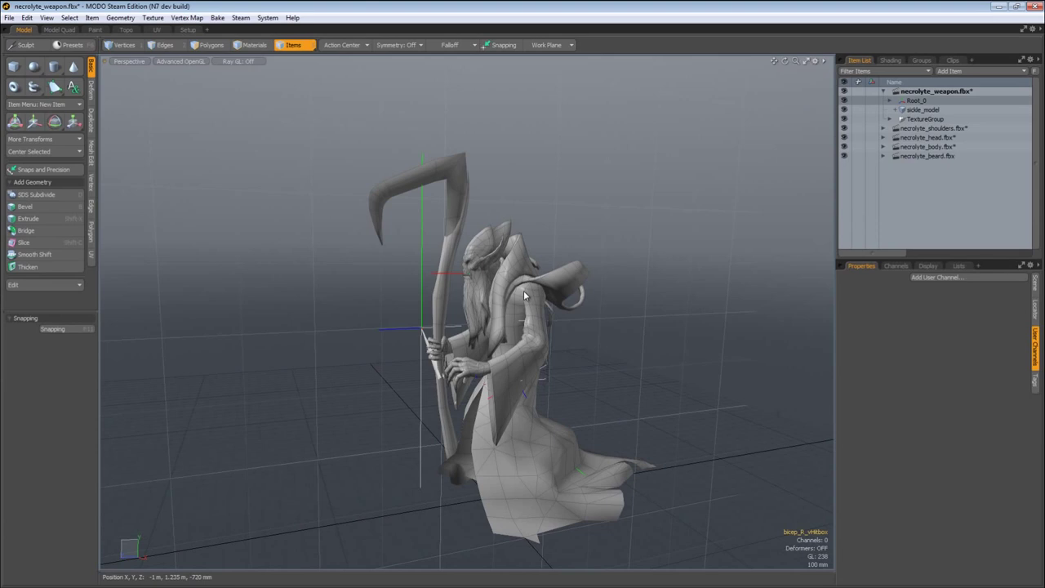
pyautogui.click(447, 169)
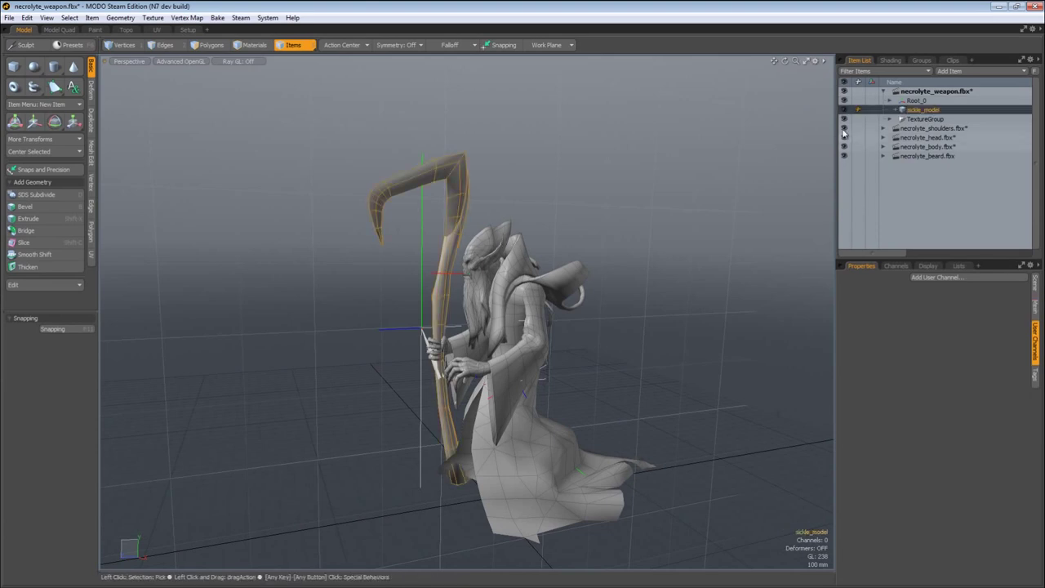
# Hide the beard, body, head and shoulders to isolate the sickle, then bring up the Shader Tree.
pyautogui.moveTo(846, 154); pyautogui.dragTo(845, 120)
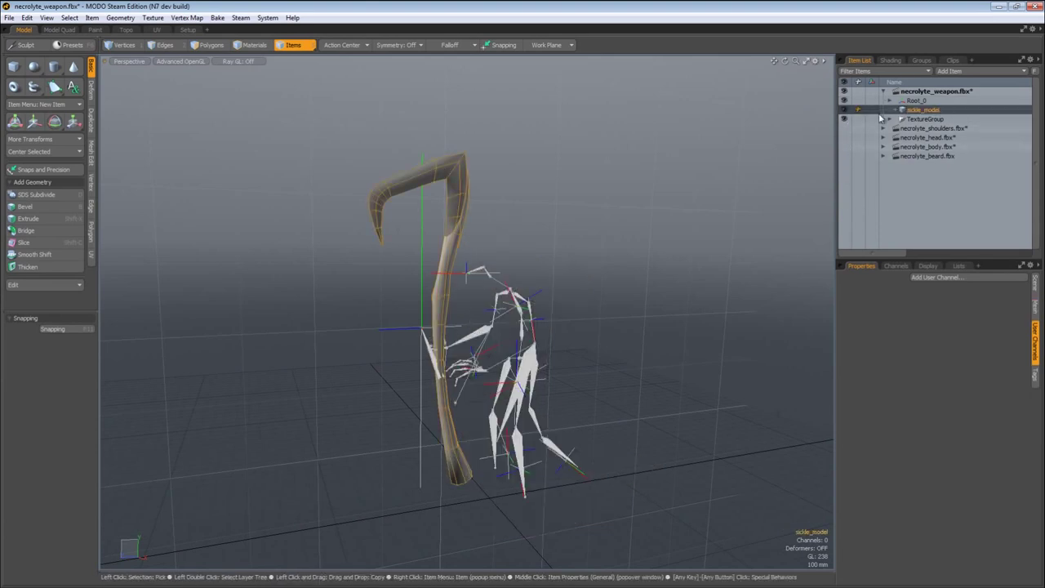
pyautogui.keyDown('alt'); pyautogui.moveTo(307, 215); pyautogui.dragTo(351, 216); pyautogui.keyUp('alt')
pyautogui.keyDown('alt'); pyautogui.moveTo(504, 329); pyautogui.dragTo(490, 293); pyautogui.keyUp('alt')
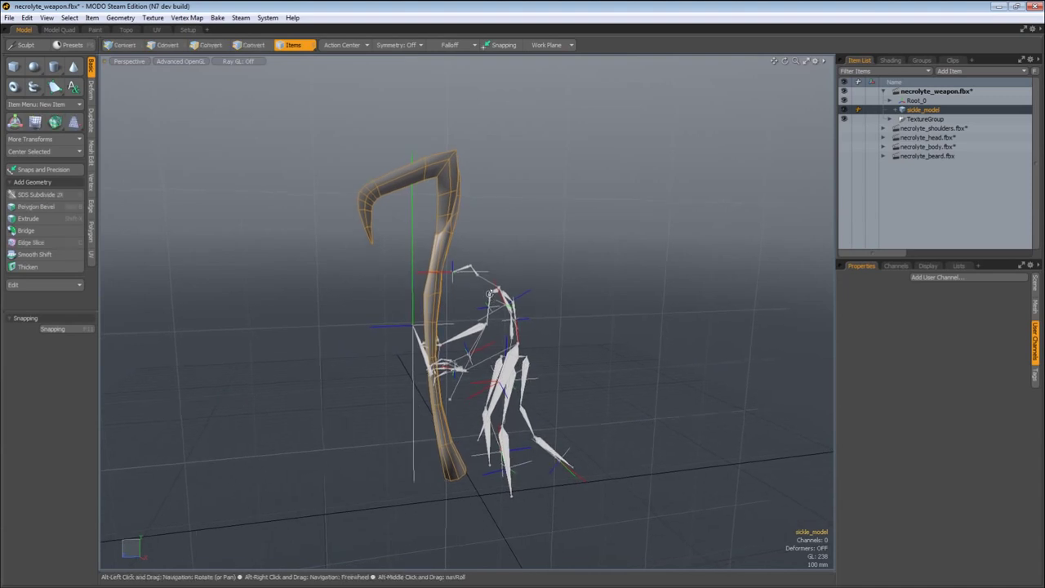
pyautogui.click(890, 60)
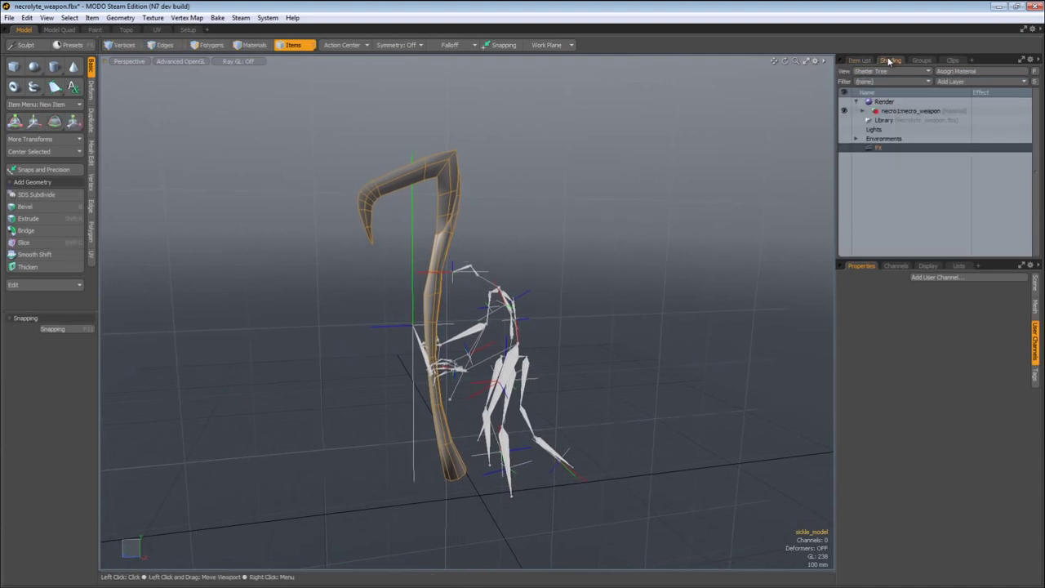
# Delete the sickle's weapon material and add a Final Color Output layer.
pyautogui.click(894, 111)
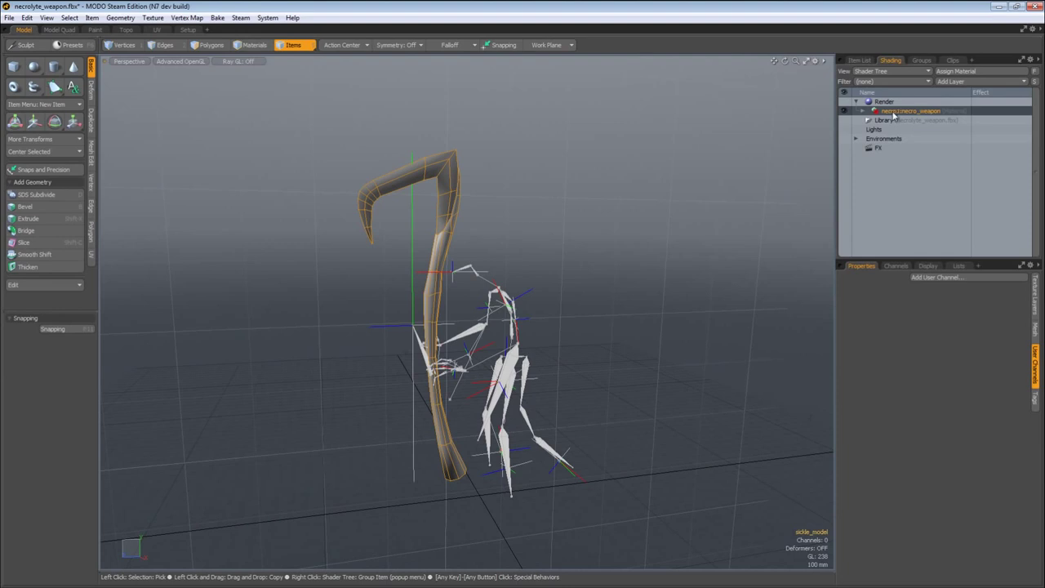
pyautogui.rightClick(894, 114)
pyautogui.click(882, 151)
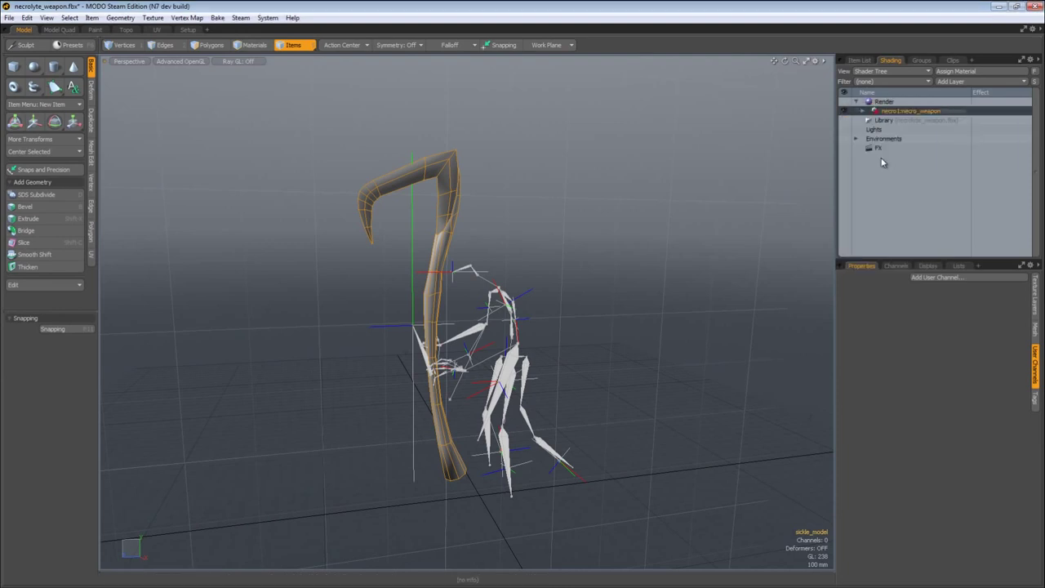
pyautogui.click(988, 80)
pyautogui.moveTo(998, 135)
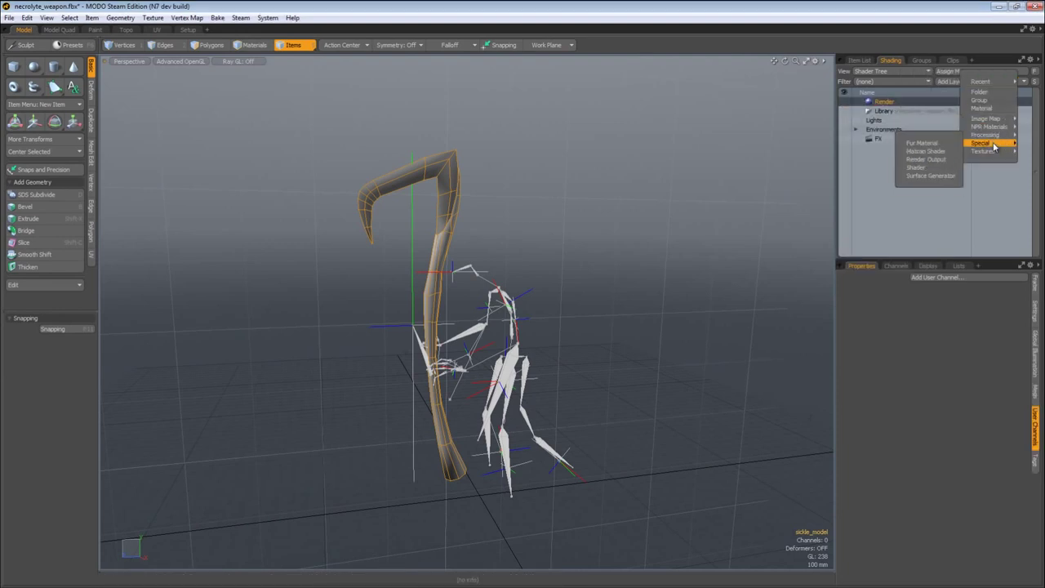
pyautogui.click(956, 160)
# Duplicate the Final Color Output and set the copy's effect to Alpha Output.
pyautogui.rightClick(906, 111)
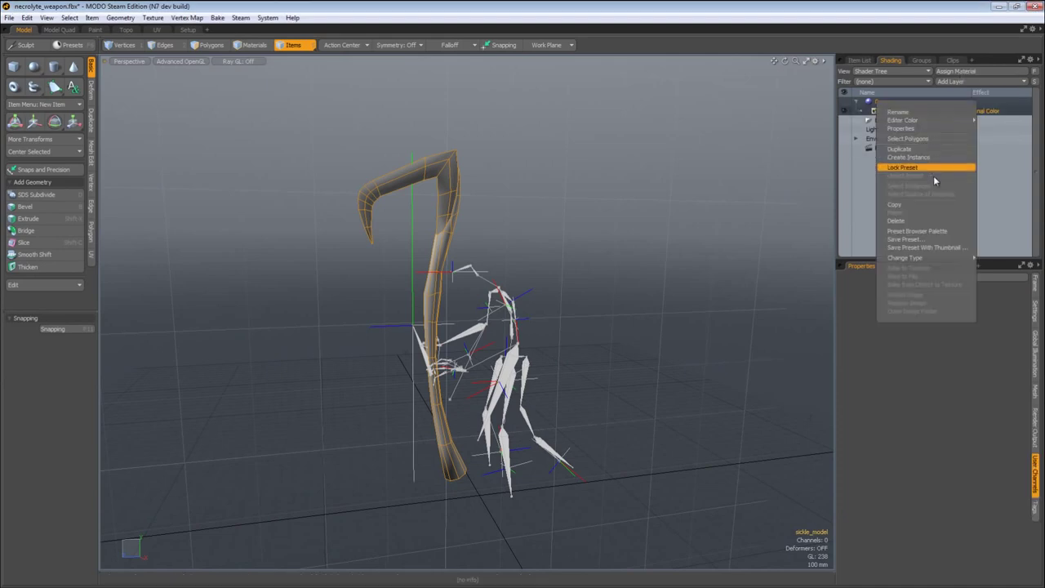
pyautogui.click(921, 152)
pyautogui.click(996, 111)
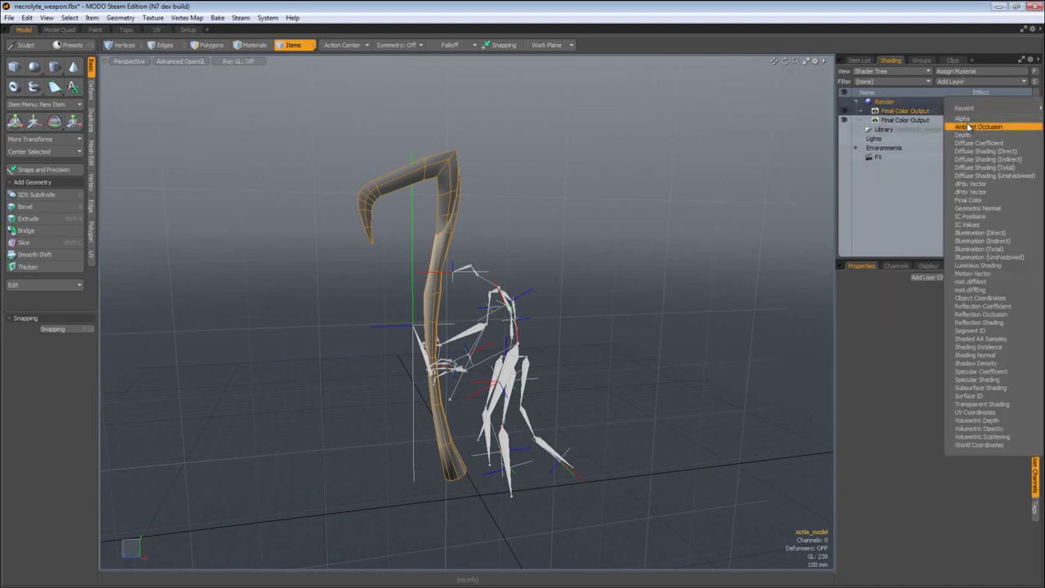
pyautogui.click(967, 121)
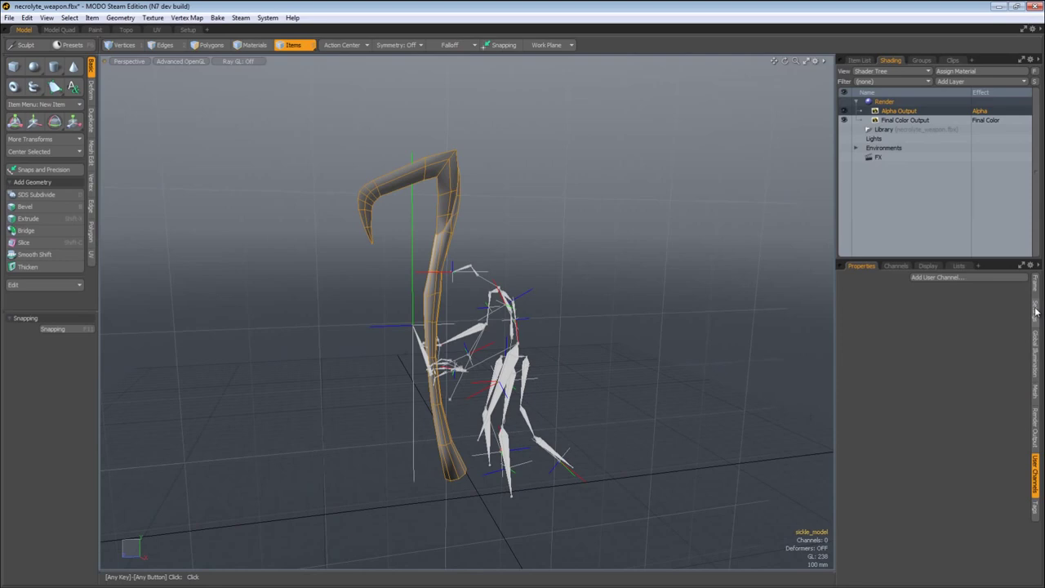
# Set the Final Color Output's Output Gamma to 2.2.
pyautogui.click(1035, 435)
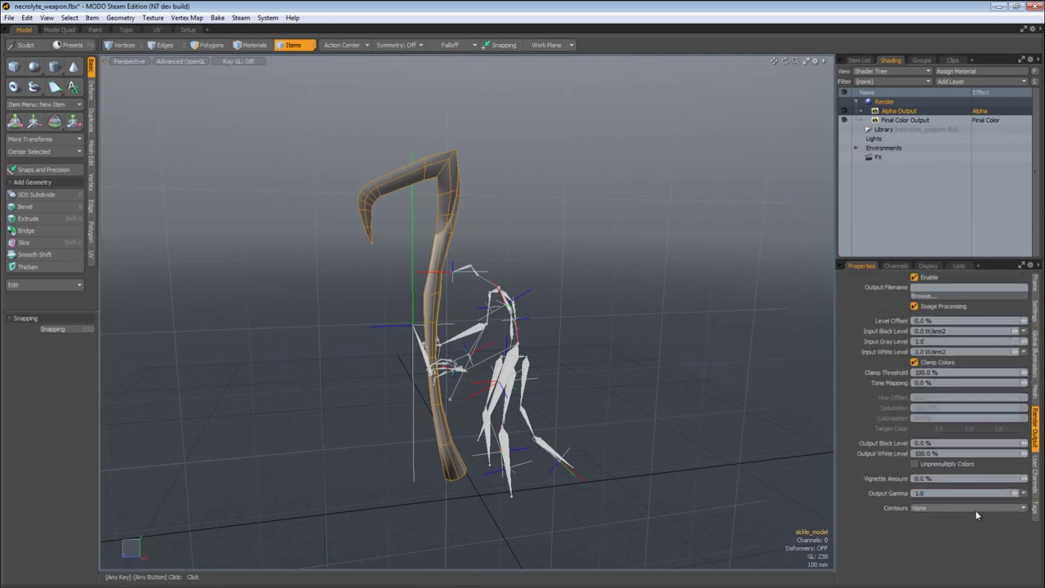
pyautogui.click(911, 120)
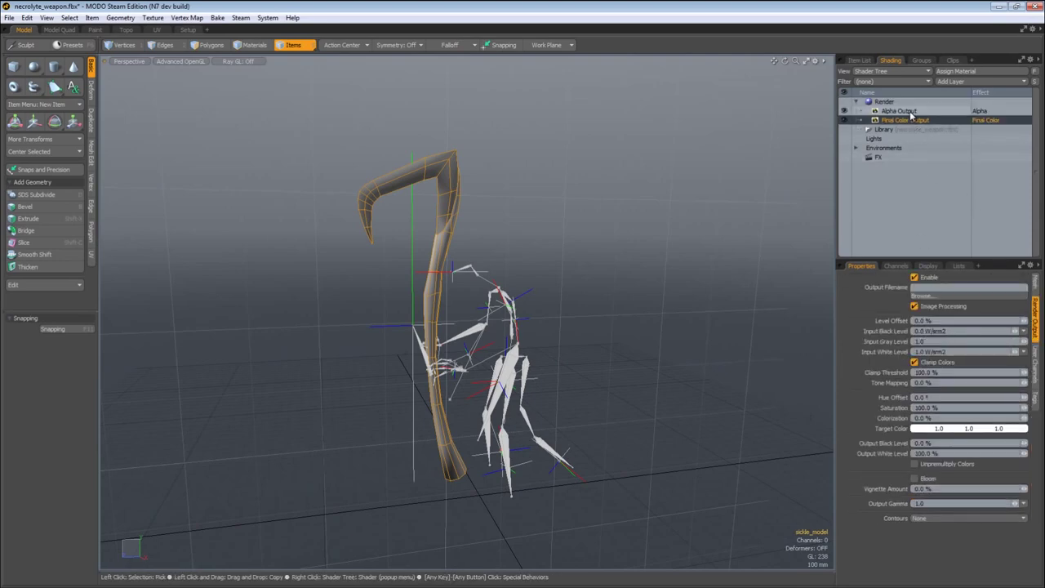
pyautogui.click(911, 112)
pyautogui.click(912, 120)
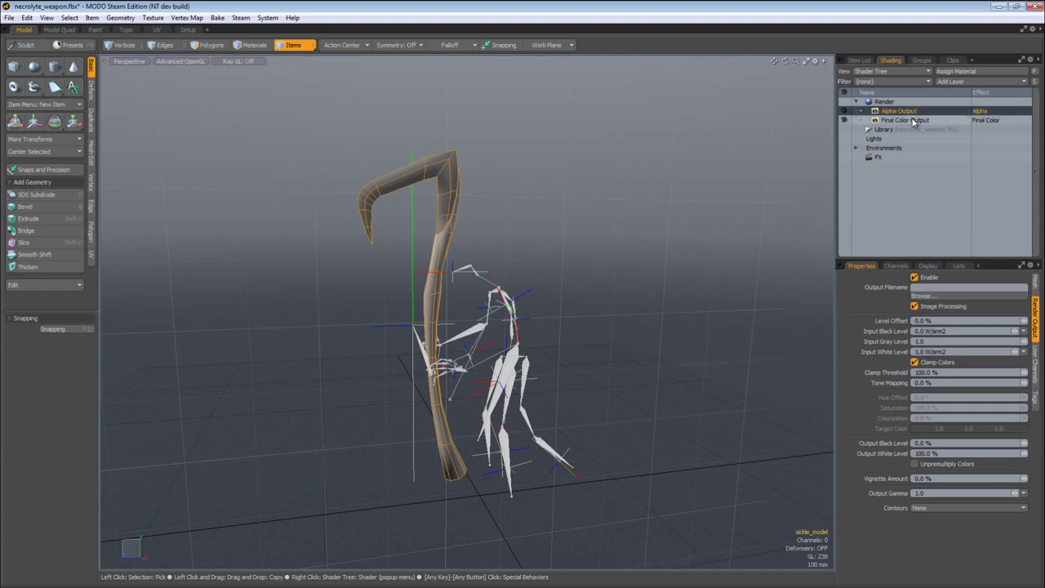
pyautogui.click(935, 502)
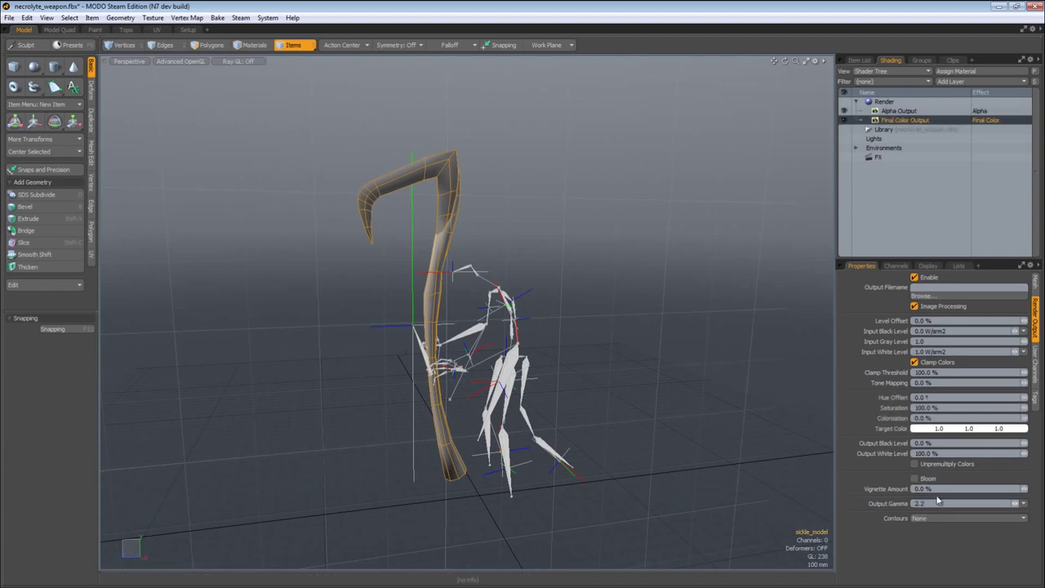
pyautogui.press('Return')
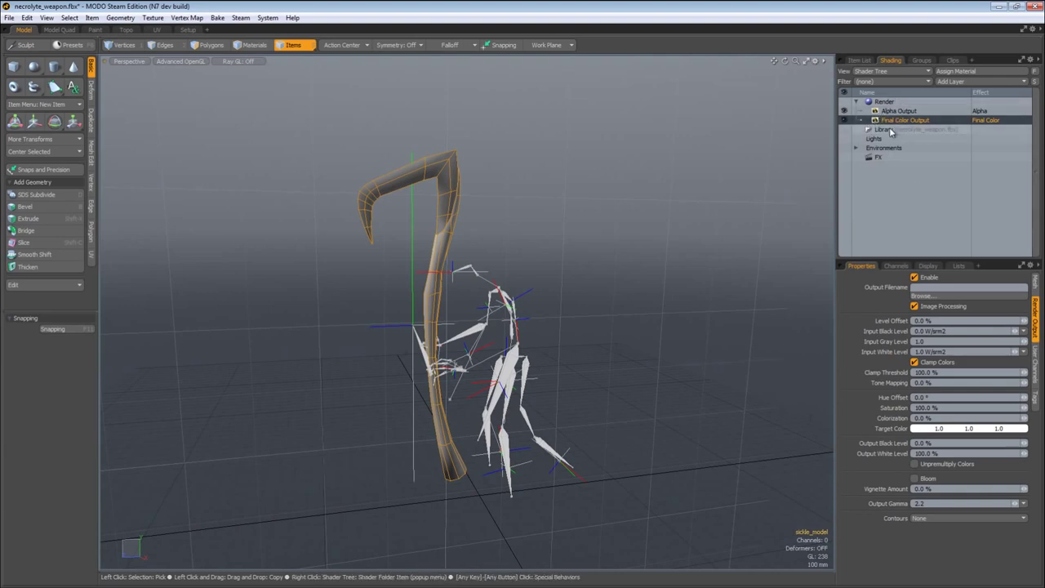
# Add a Shader layer under Render and move both render outputs above it.
pyautogui.click(951, 82)
pyautogui.moveTo(951, 156)
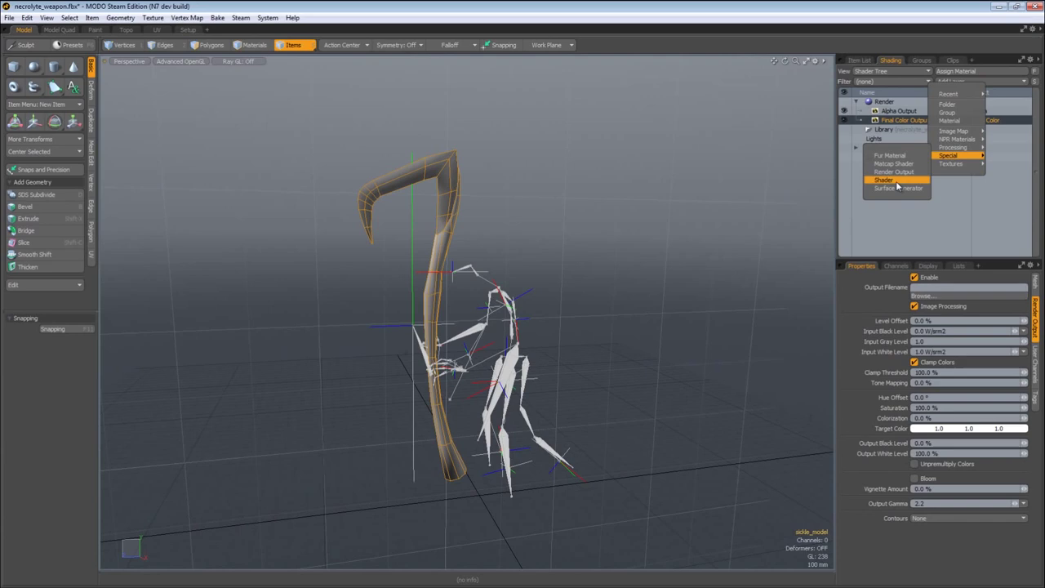
pyautogui.click(896, 180)
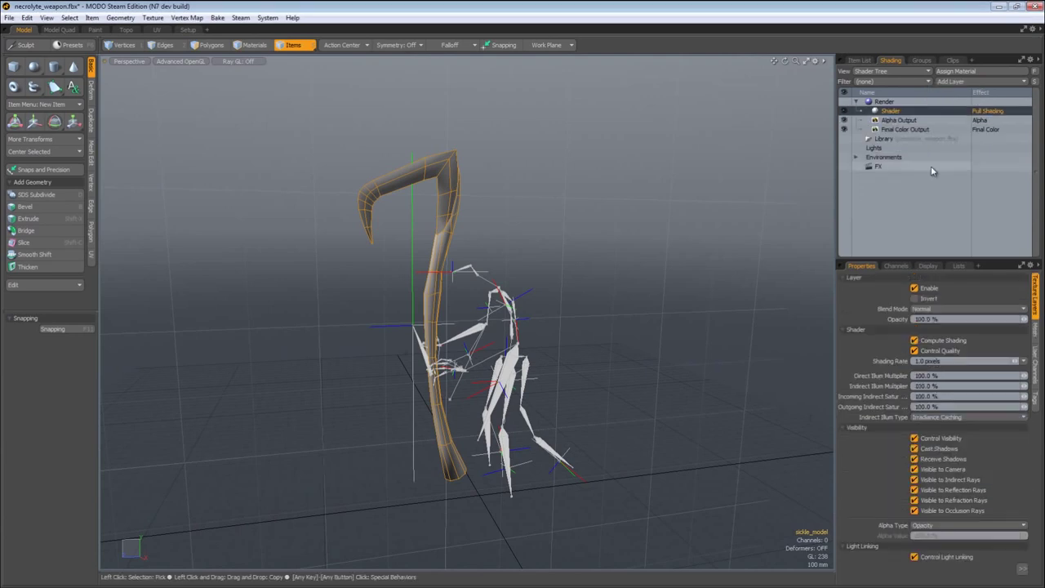
pyautogui.click(891, 129)
pyautogui.keyDown('shift'); pyautogui.click(890, 121); pyautogui.keyUp('shift')
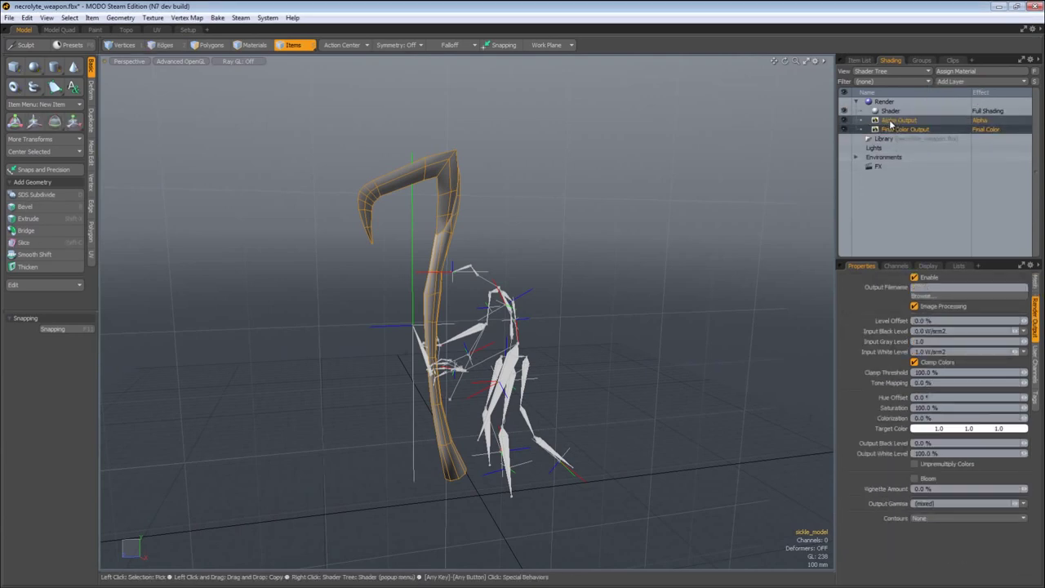
pyautogui.moveTo(880, 123); pyautogui.dragTo(885, 106)
pyautogui.click(890, 129)
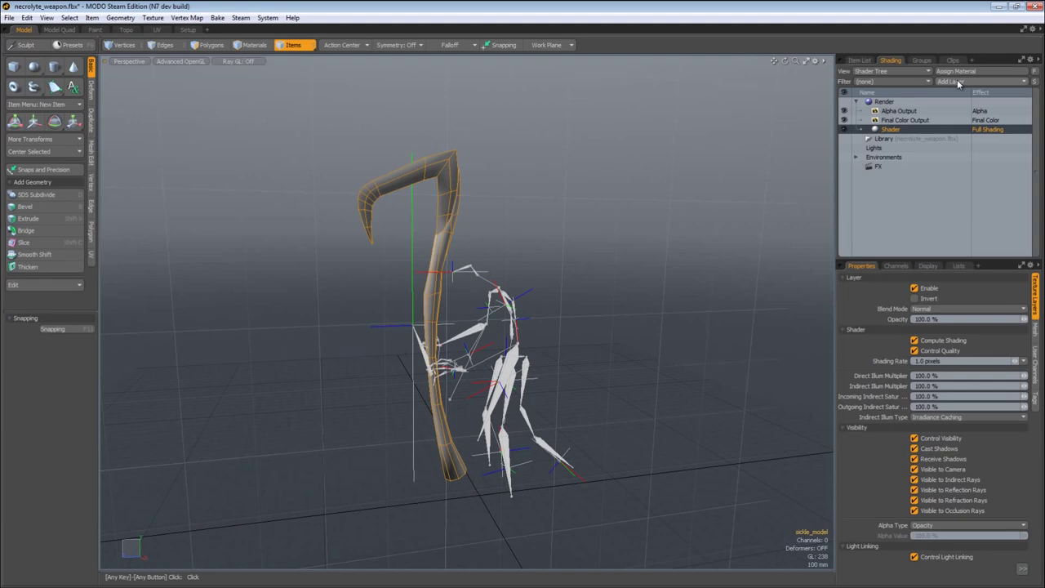
# Add a base Material and assign the sickle a new Sickle material, selecting its Material.
pyautogui.click(960, 82)
pyautogui.click(960, 117)
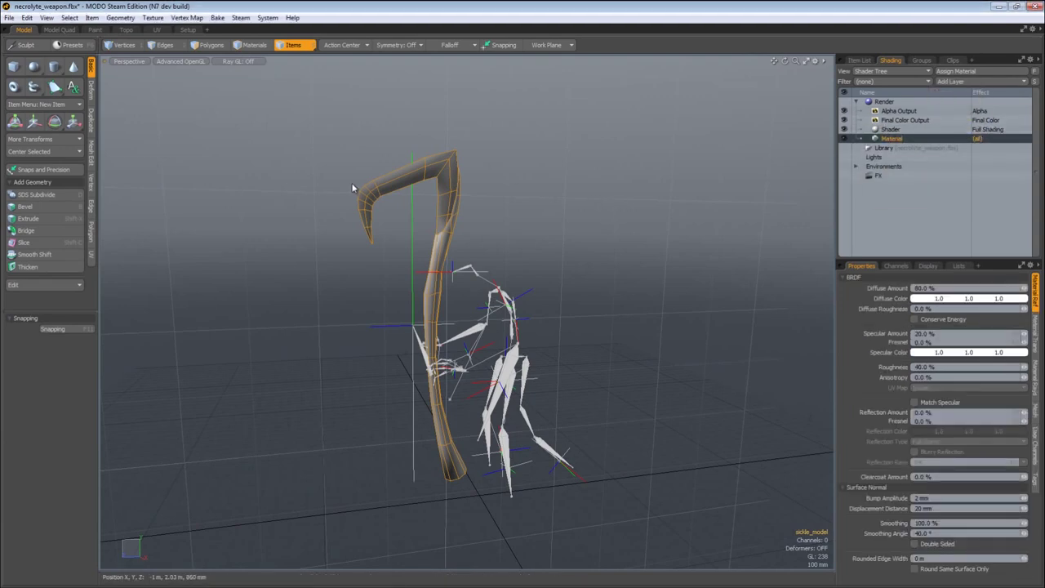
pyautogui.press('m')
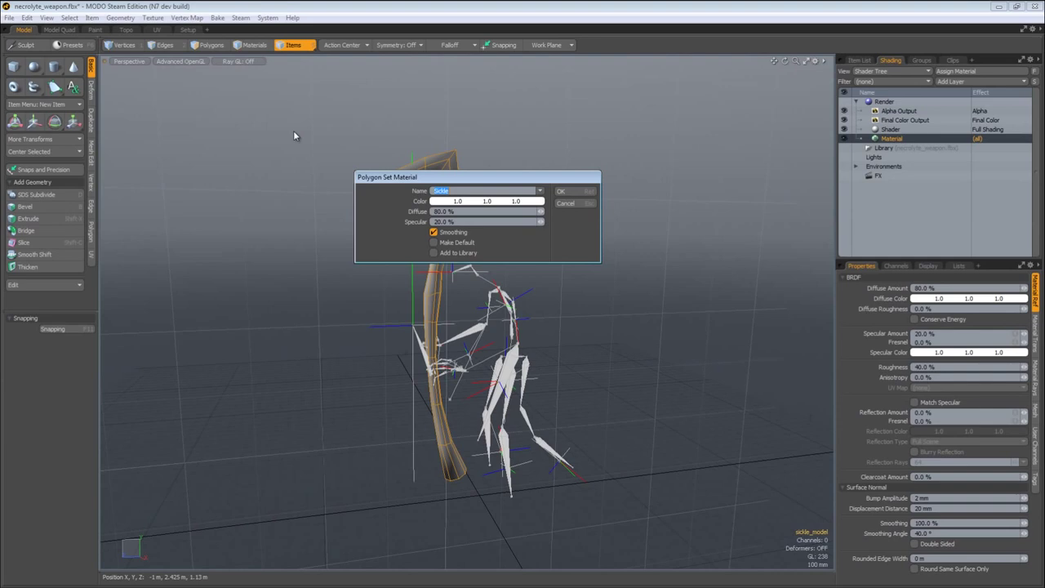
pyautogui.press('Return')
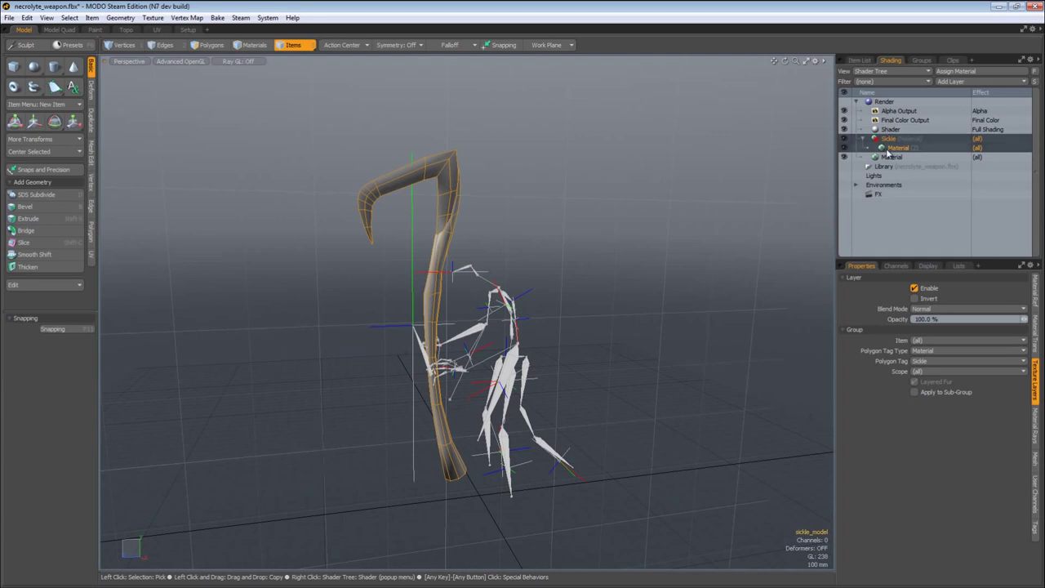
pyautogui.click(896, 148)
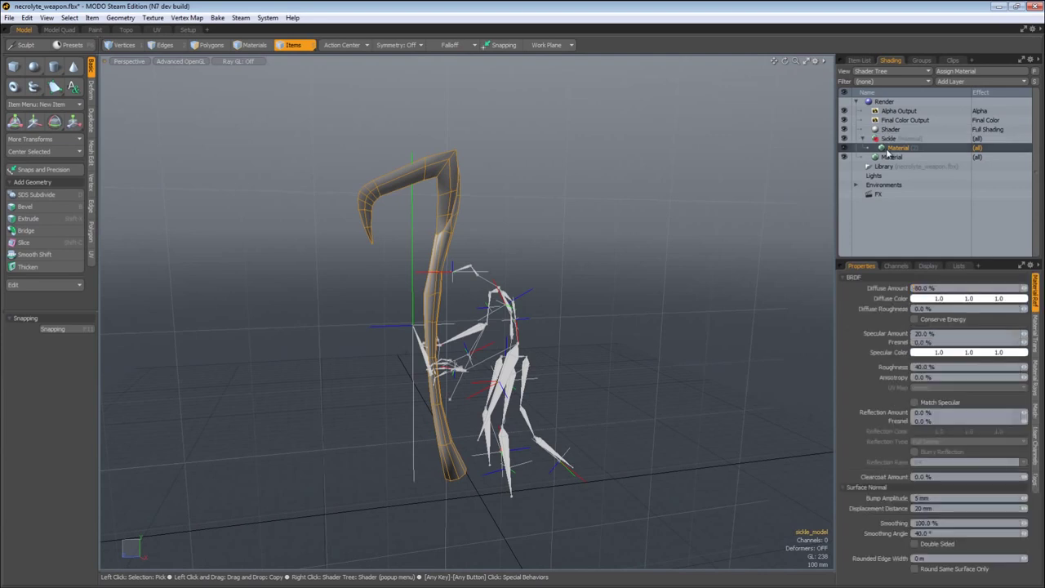
# Start loading an Image Map and browse to materialsrc/models/heroes/necrolyte.
pyautogui.click(959, 80)
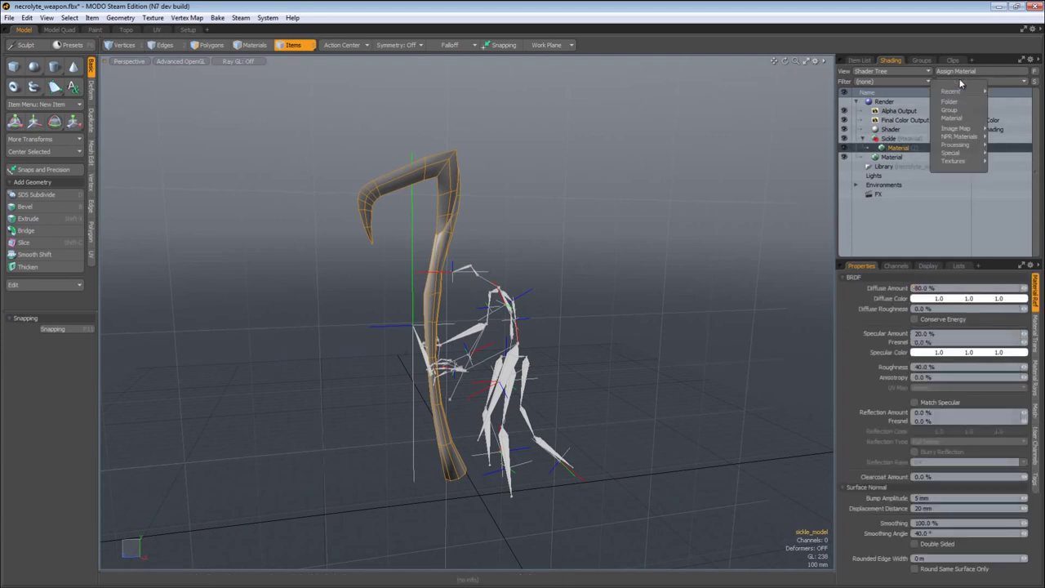
pyautogui.moveTo(962, 129)
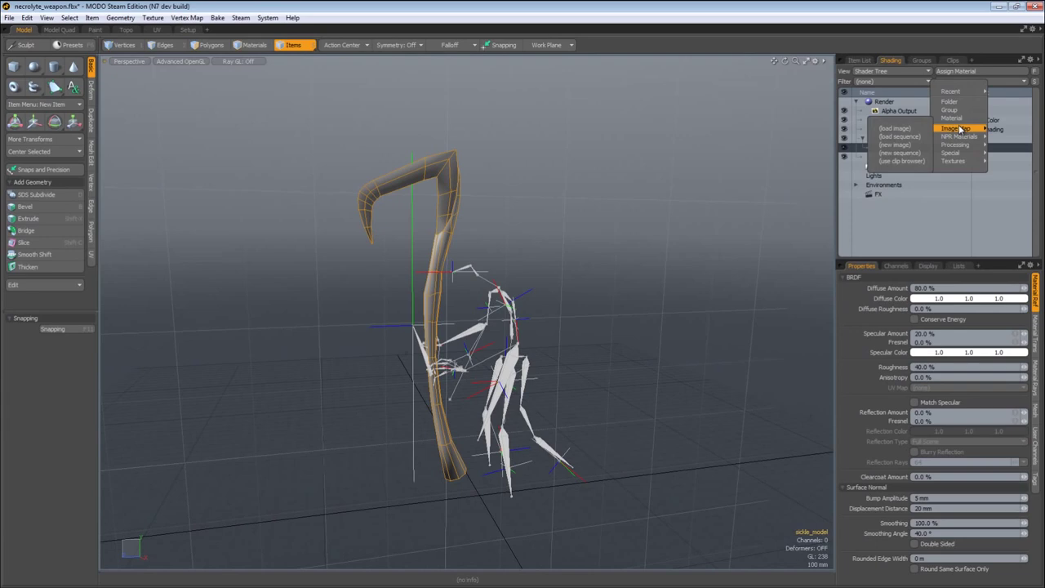
pyautogui.click(897, 128)
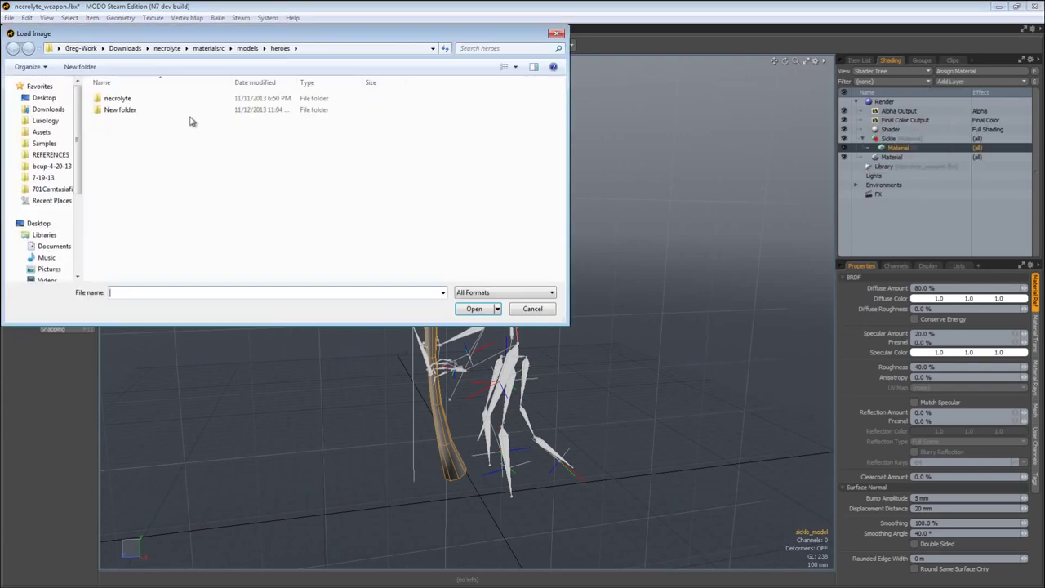
pyautogui.click(167, 48)
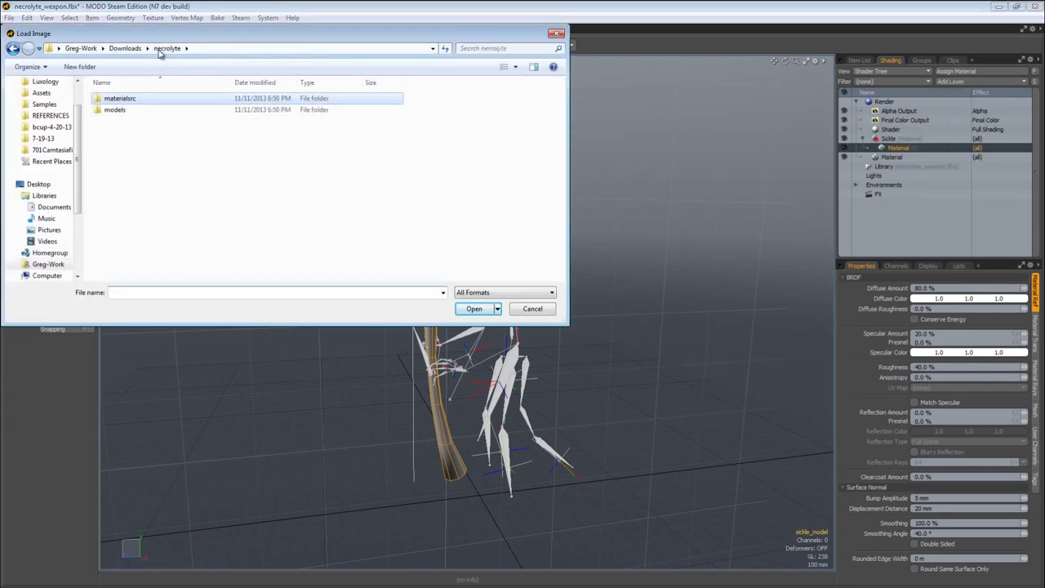
pyautogui.click(122, 101)
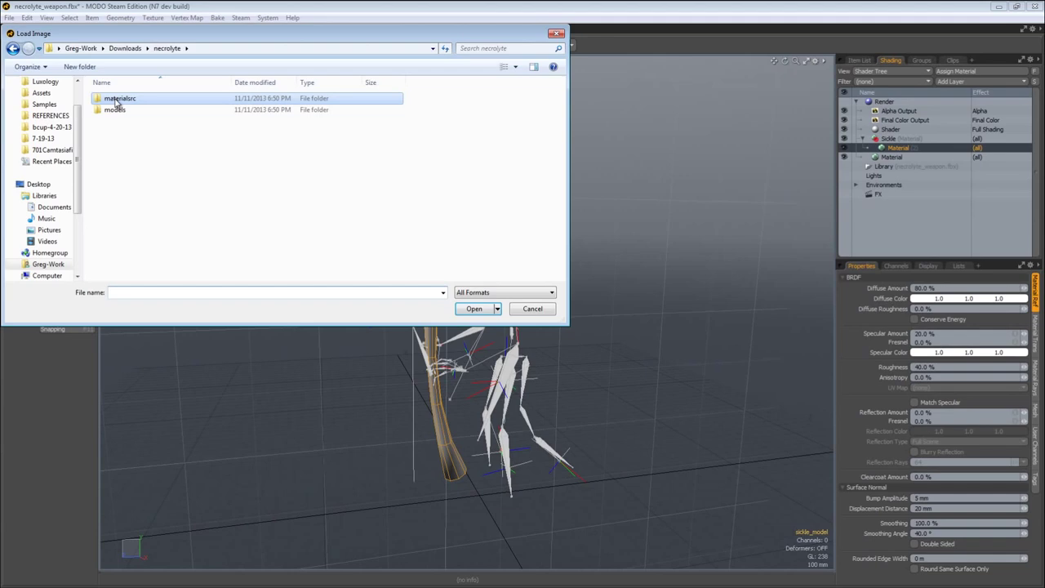
pyautogui.doubleClick(117, 99)
pyautogui.doubleClick(119, 99)
pyautogui.doubleClick(120, 100)
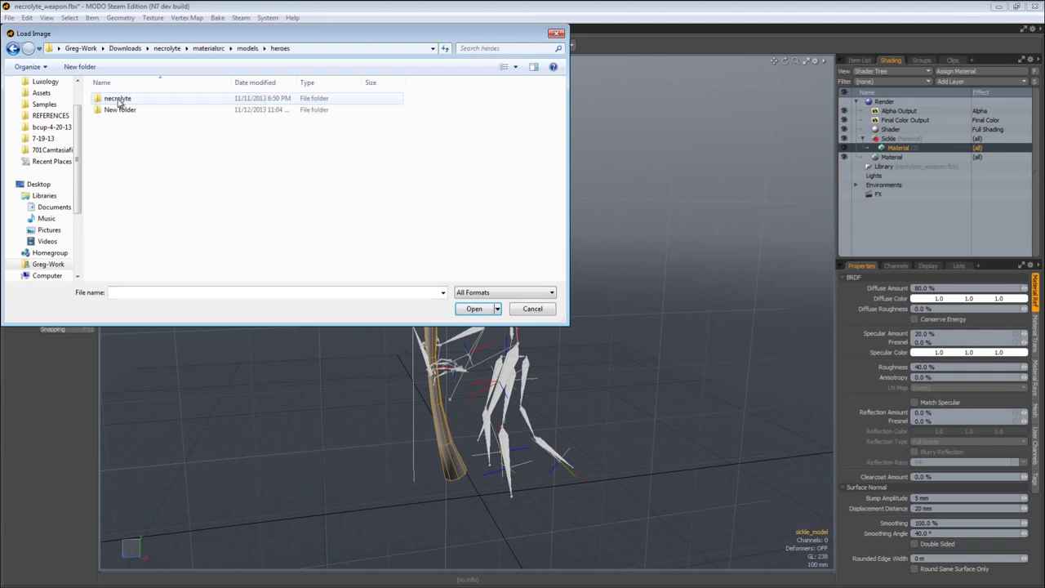
pyautogui.doubleClick(120, 100)
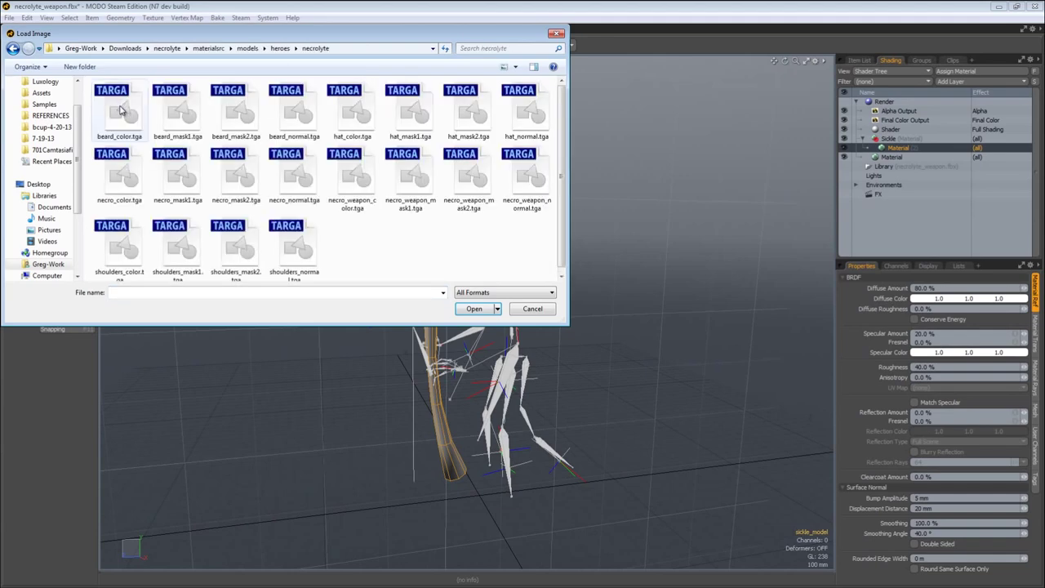
# Select the four necro_weapon TGAs, from necro_weapon_color to necro_weapon_normal, and load them.
pyautogui.click(356, 181)
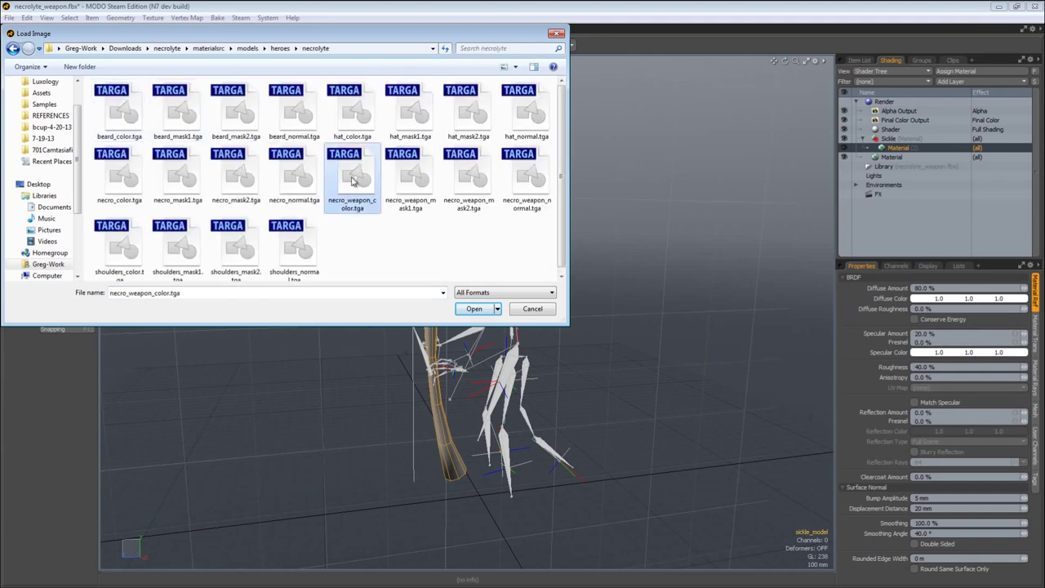
pyautogui.keyDown('shift'); pyautogui.click(525, 174); pyautogui.keyUp('shift')
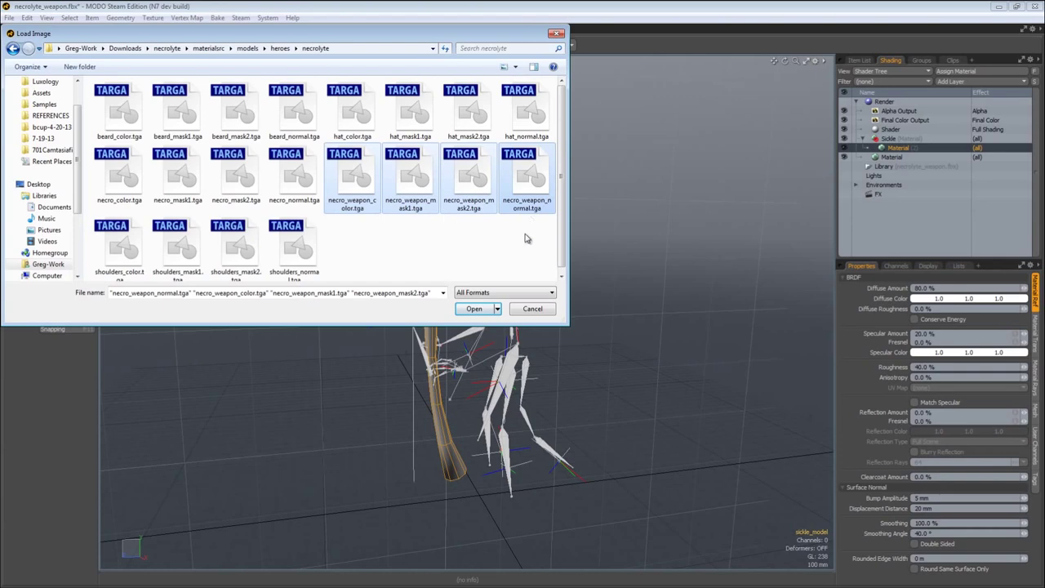
pyautogui.click(472, 310)
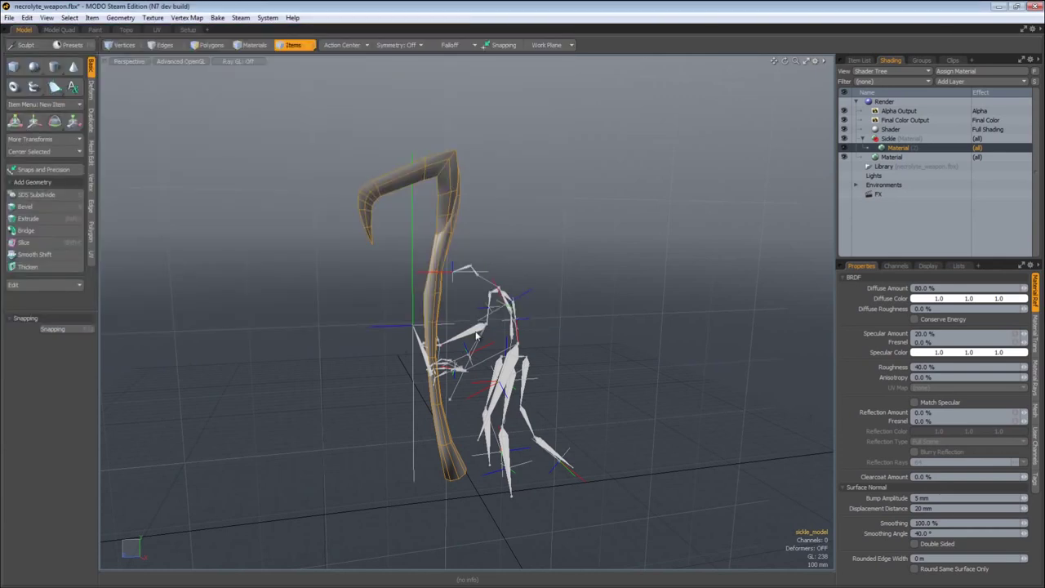
# Select the Sickle group and add the already loaded necro_weapon_color image as a layer.
pyautogui.click(898, 139)
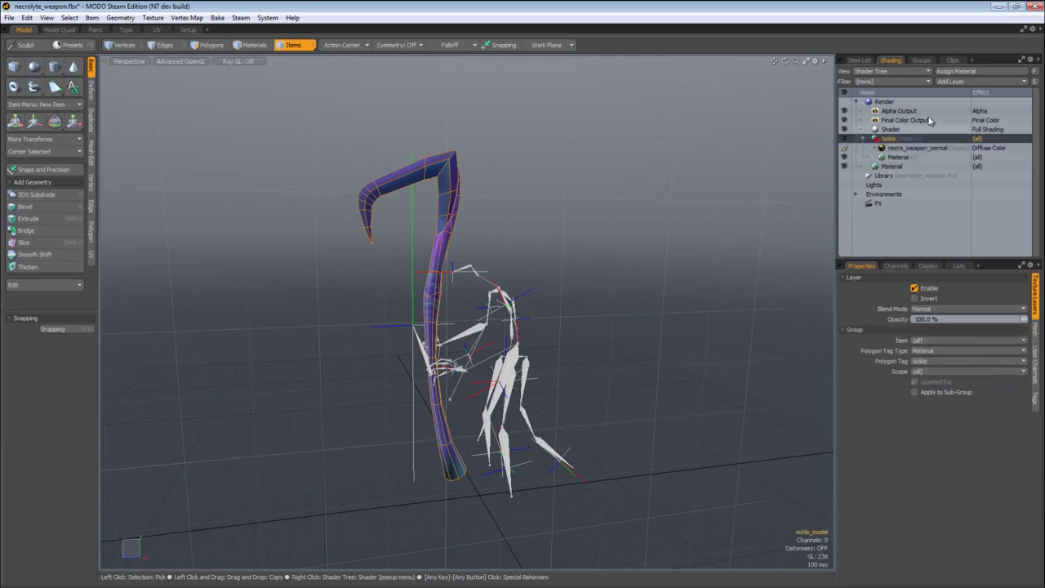
pyautogui.click(953, 61)
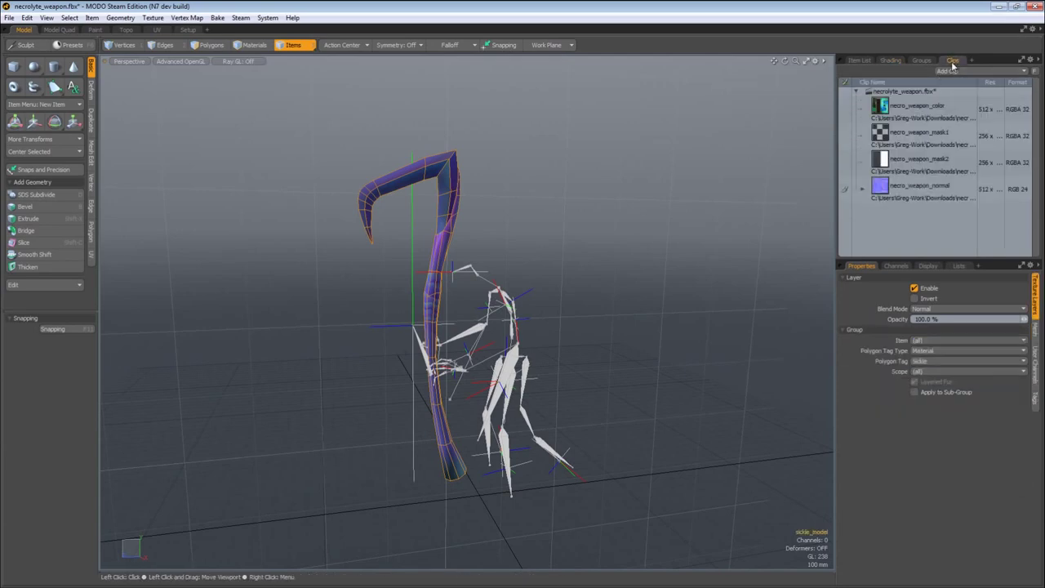
pyautogui.click(889, 62)
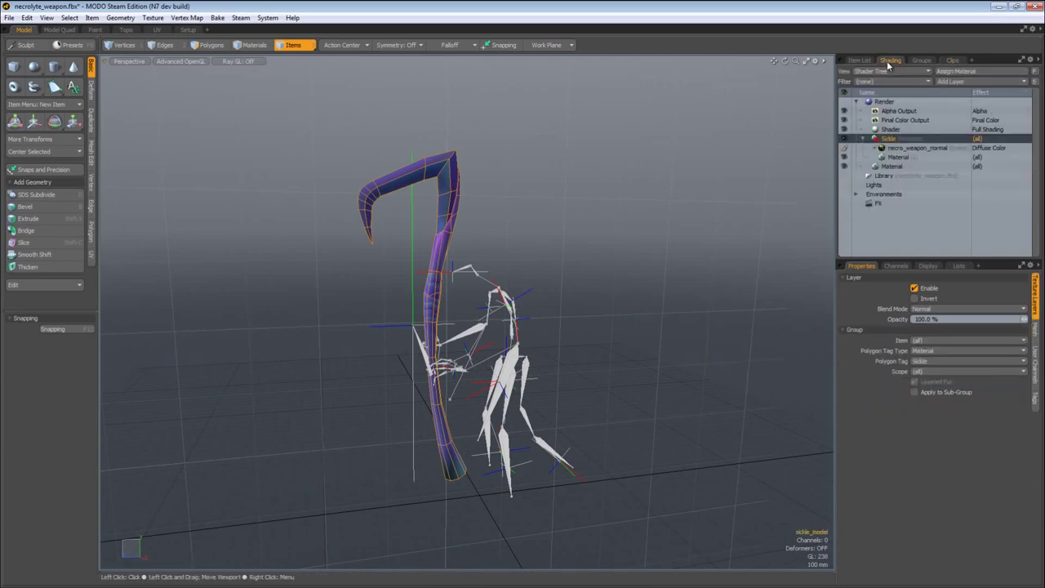
pyautogui.click(951, 81)
pyautogui.moveTo(973, 124)
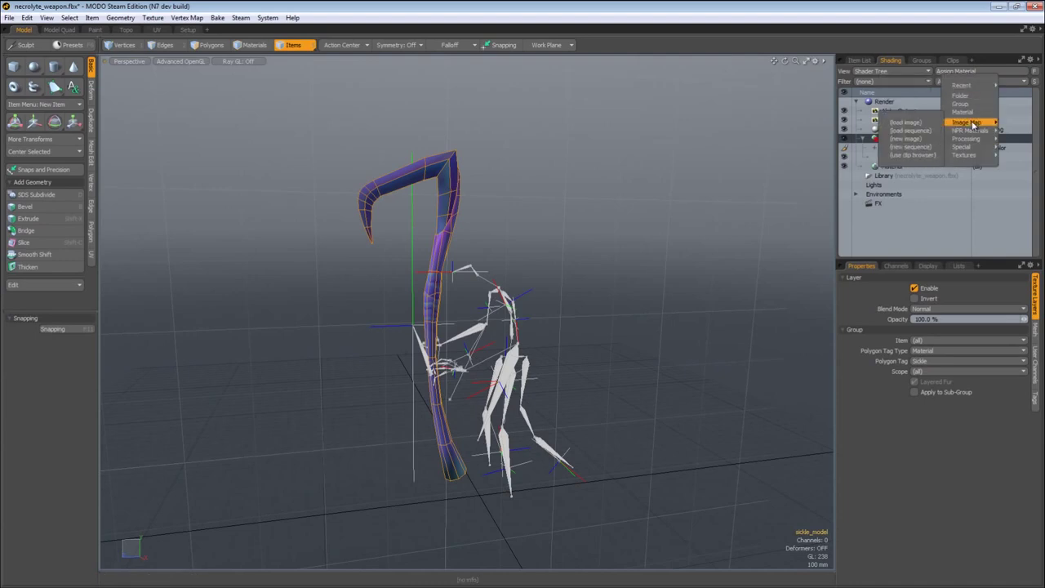
pyautogui.click(912, 154)
pyautogui.click(879, 219)
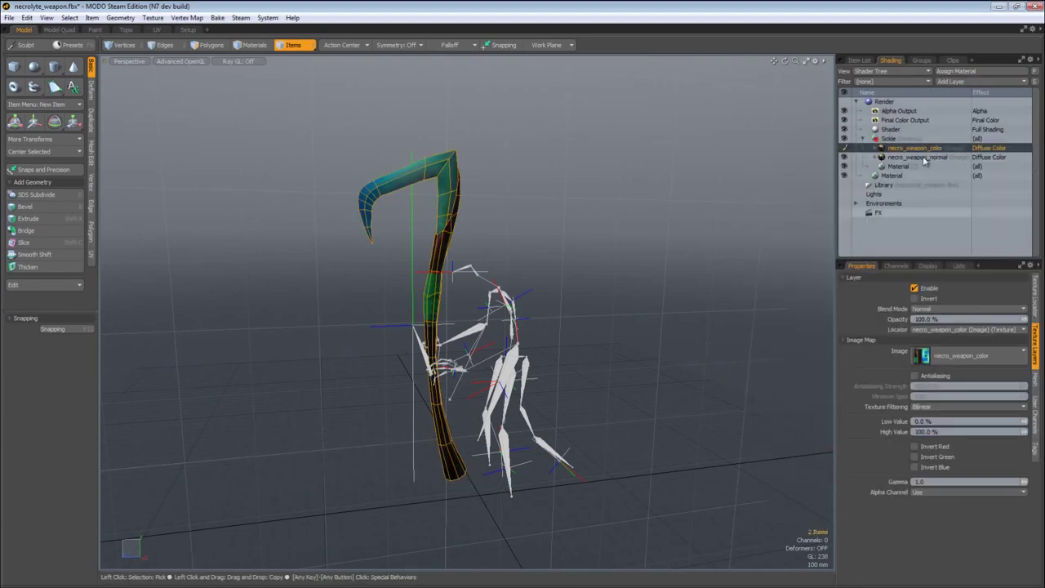
# Add the necro_weapon_mask2 and mask1 images as layers, then select the color layer.
pyautogui.click(986, 81)
pyautogui.moveTo(982, 131)
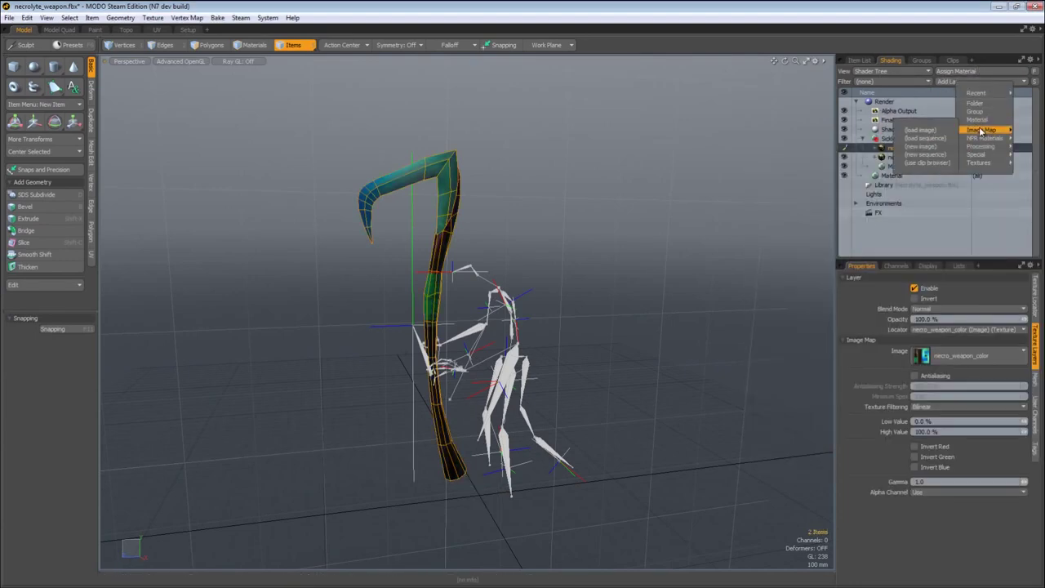
pyautogui.click(929, 163)
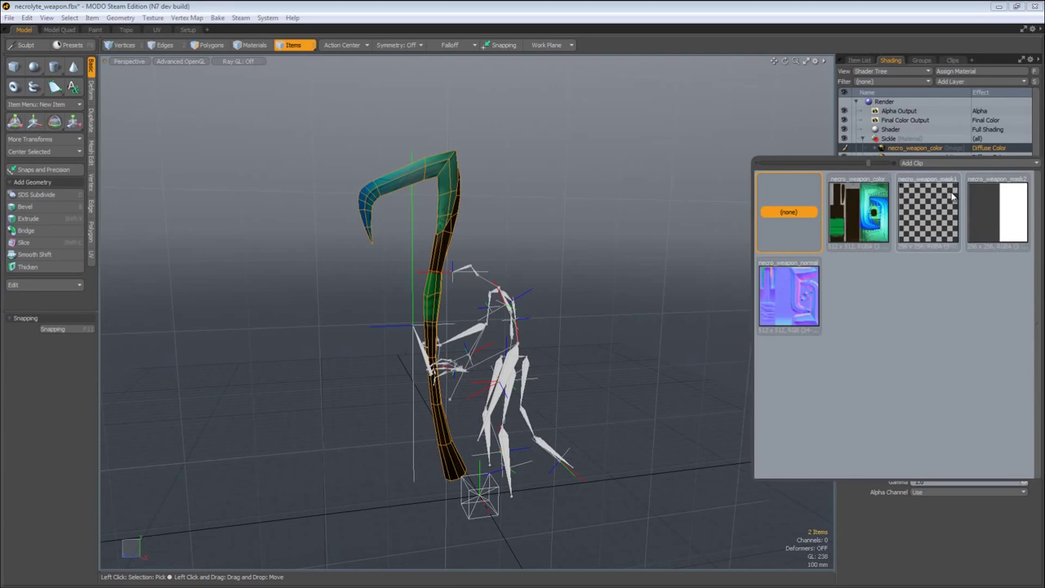
pyautogui.click(1000, 210)
pyautogui.click(992, 83)
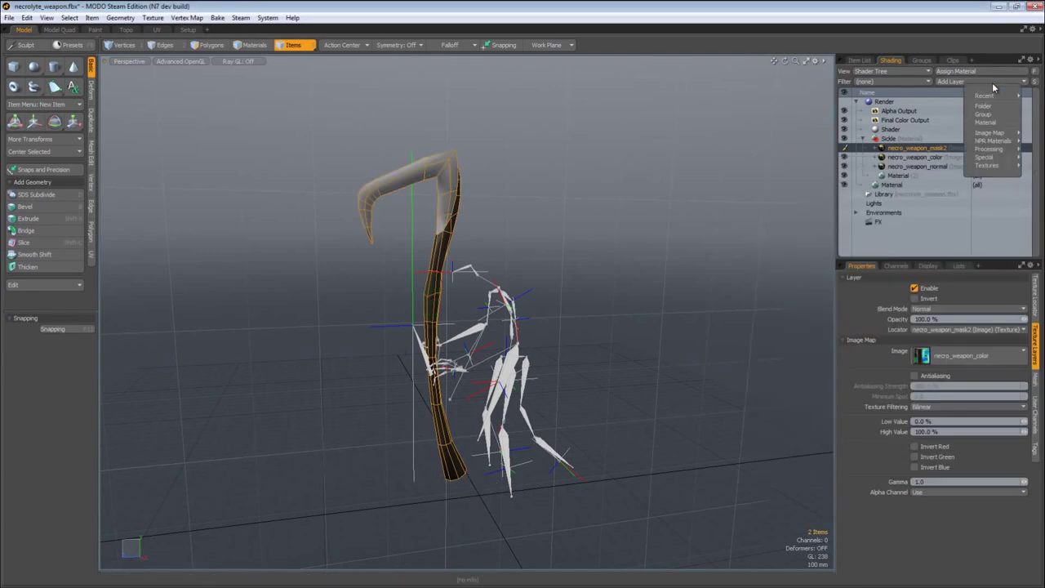
pyautogui.moveTo(1004, 159)
pyautogui.moveTo(997, 134)
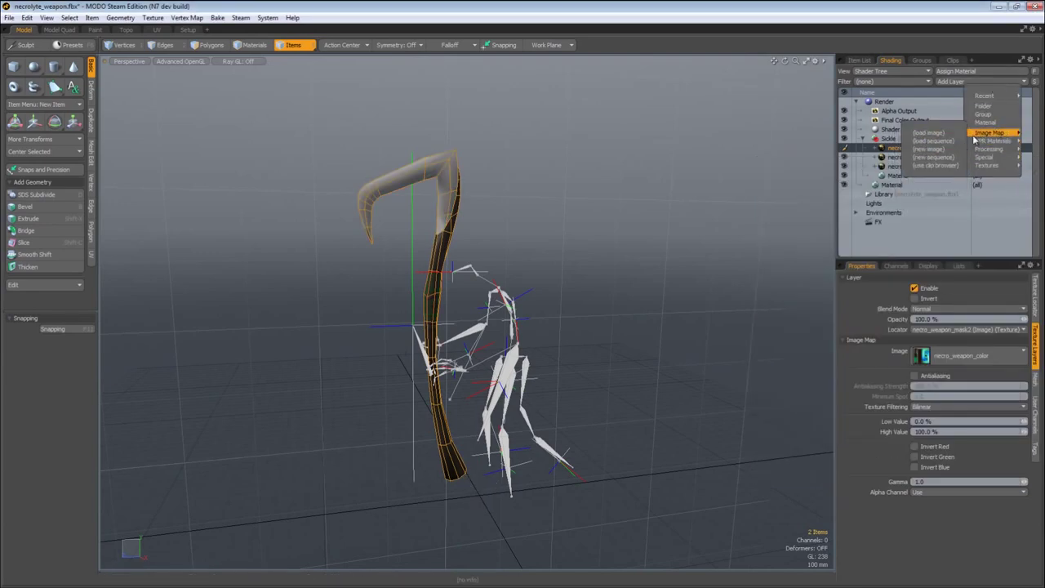
pyautogui.click(936, 165)
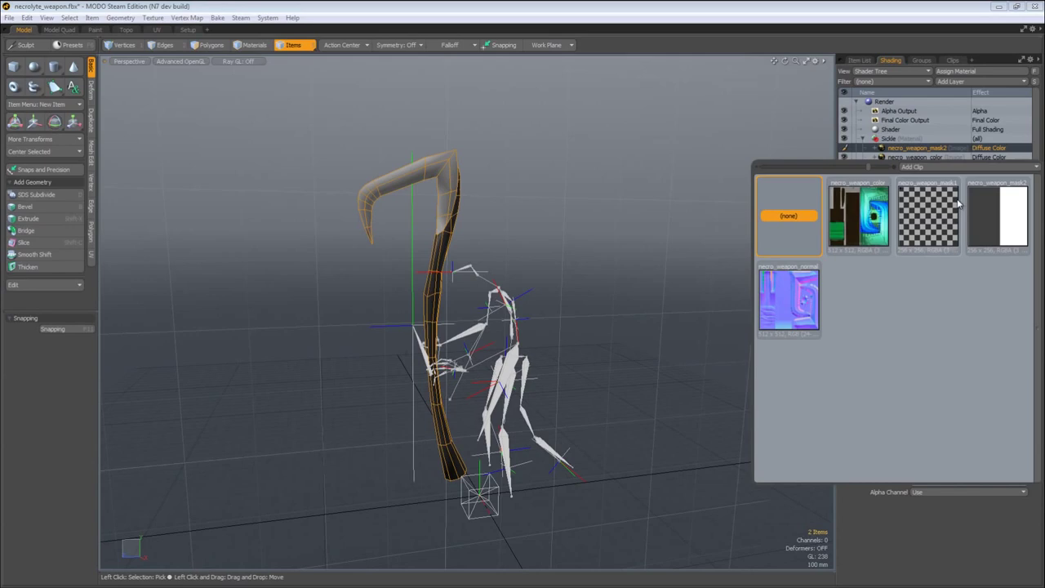
pyautogui.click(919, 237)
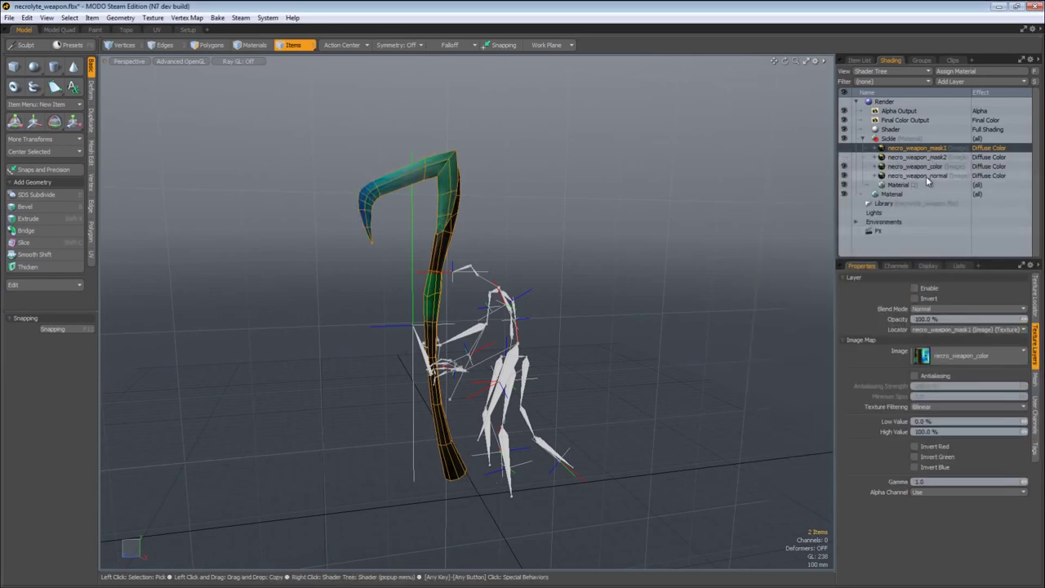
pyautogui.click(909, 165)
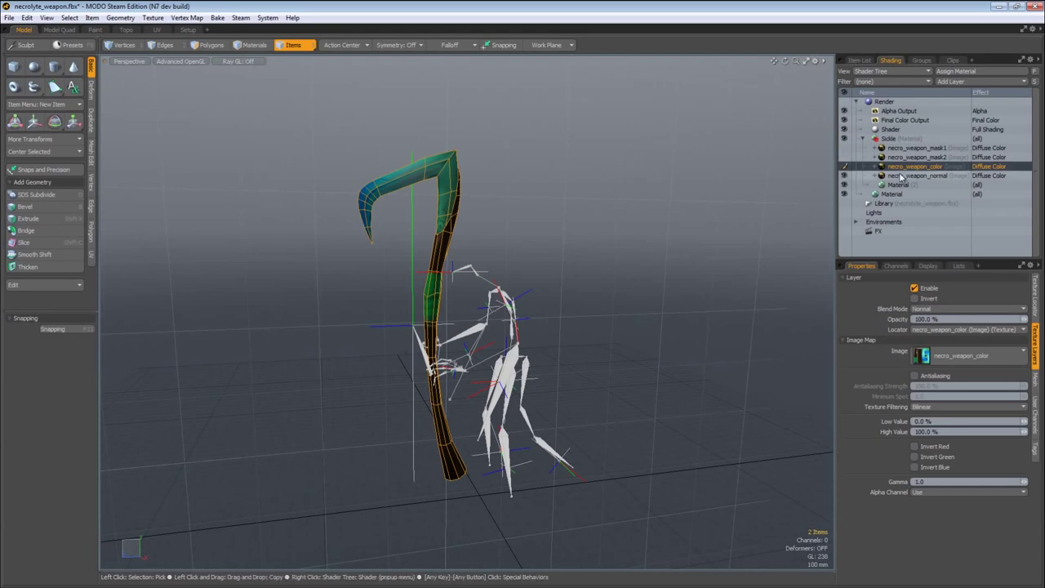
# Set the necro_weapon_normal layer's effect to Surface Shading > Normal.
pyautogui.click(901, 176)
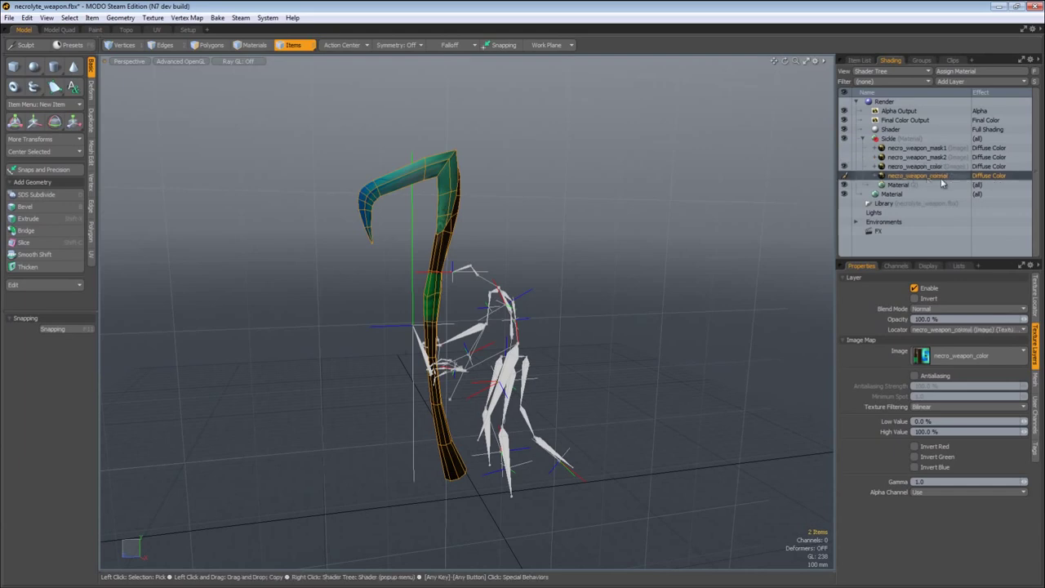
pyautogui.rightClick(991, 179)
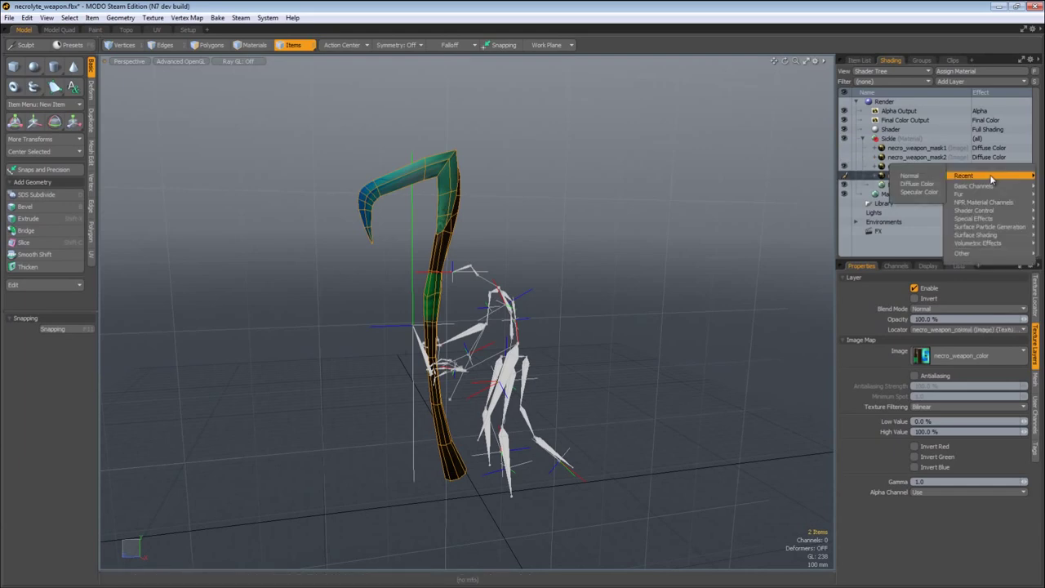
pyautogui.moveTo(991, 235)
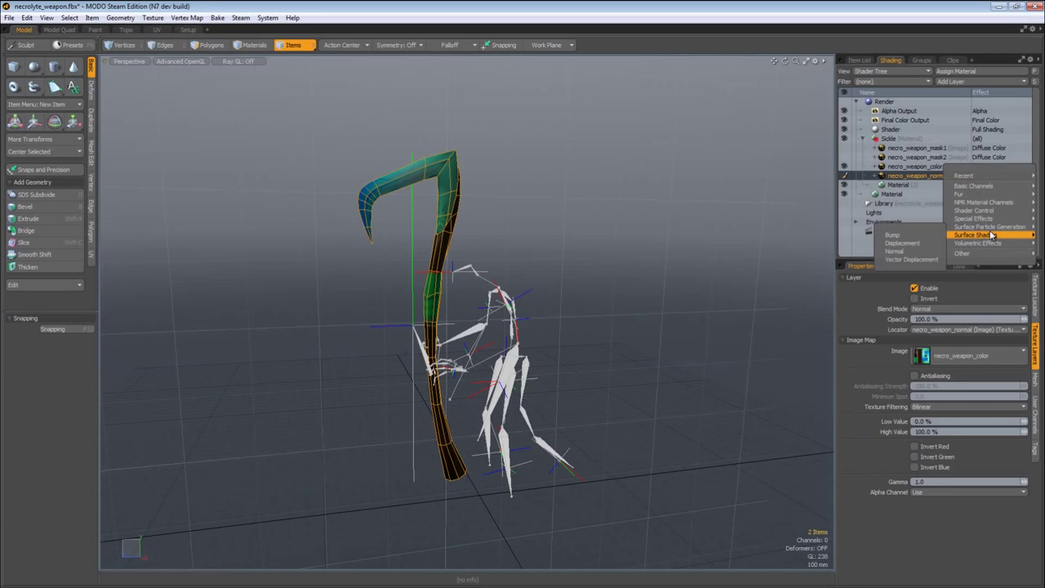
pyautogui.click(895, 251)
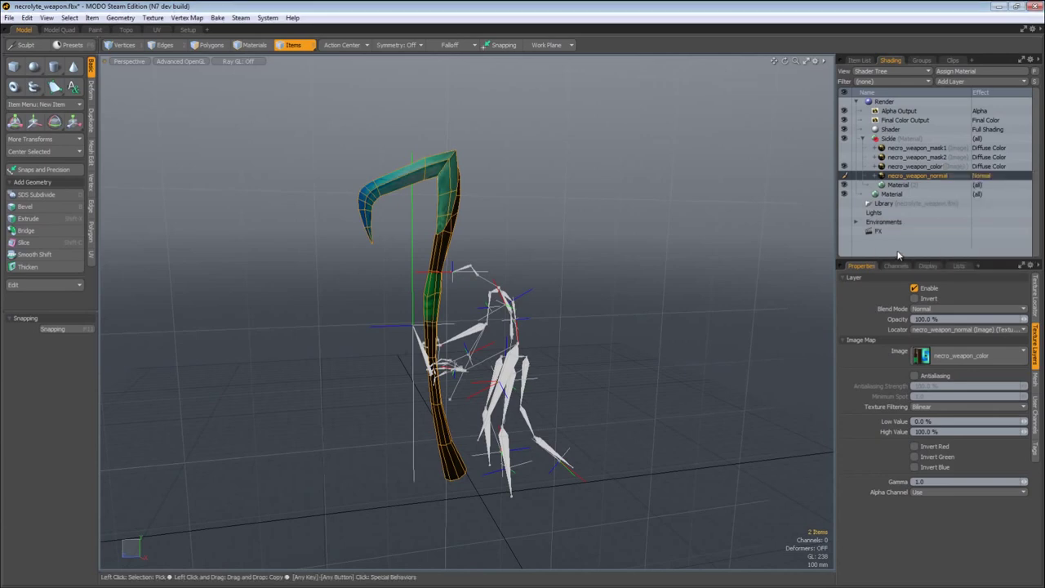
# Toggle the color and normal layers off and on to compare the sickle's shading.
pyautogui.click(844, 166)
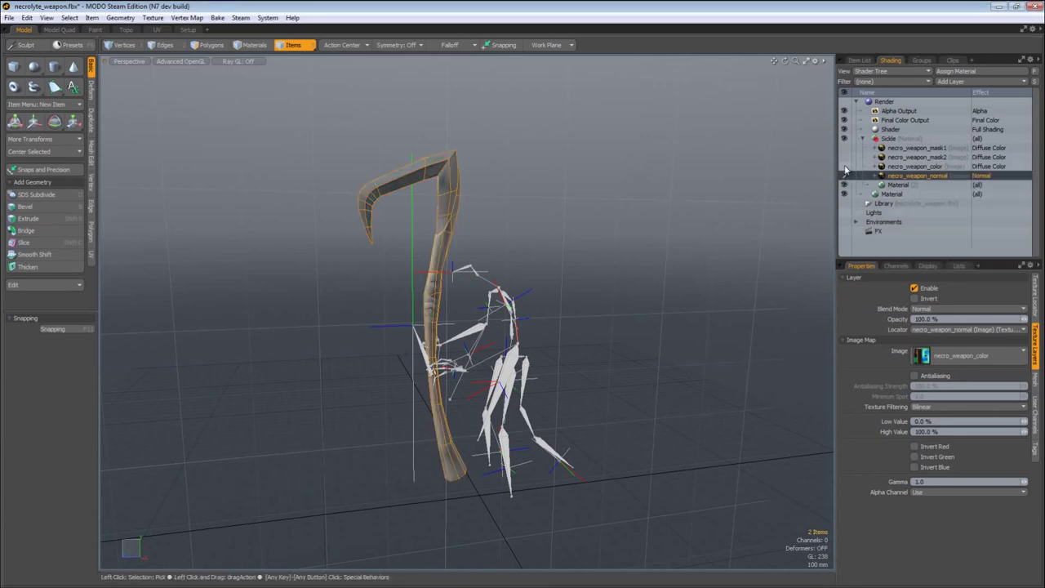
pyautogui.click(210, 45)
pyautogui.scroll(5, 631, 281)
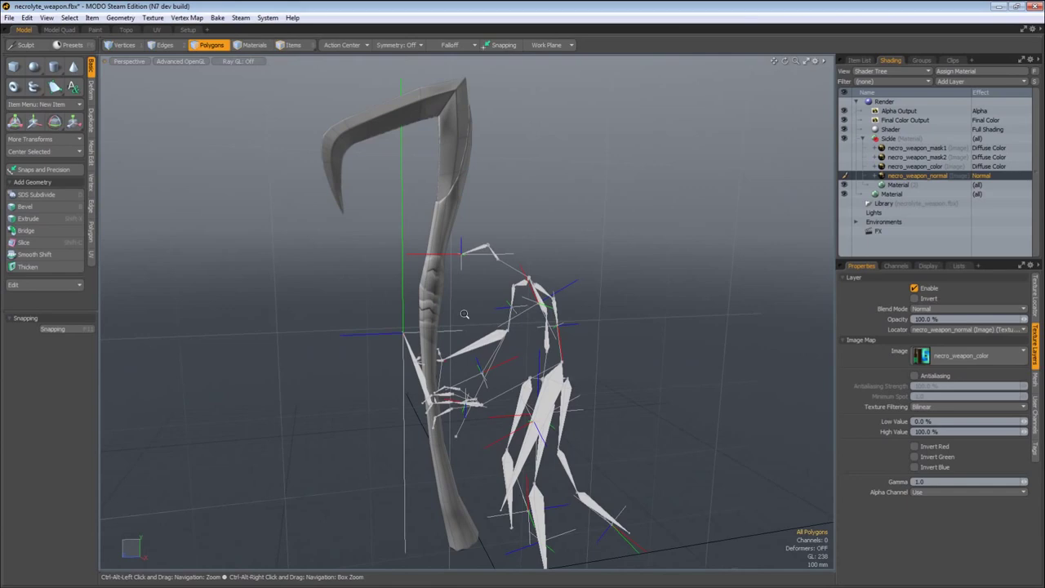
pyautogui.click(845, 176)
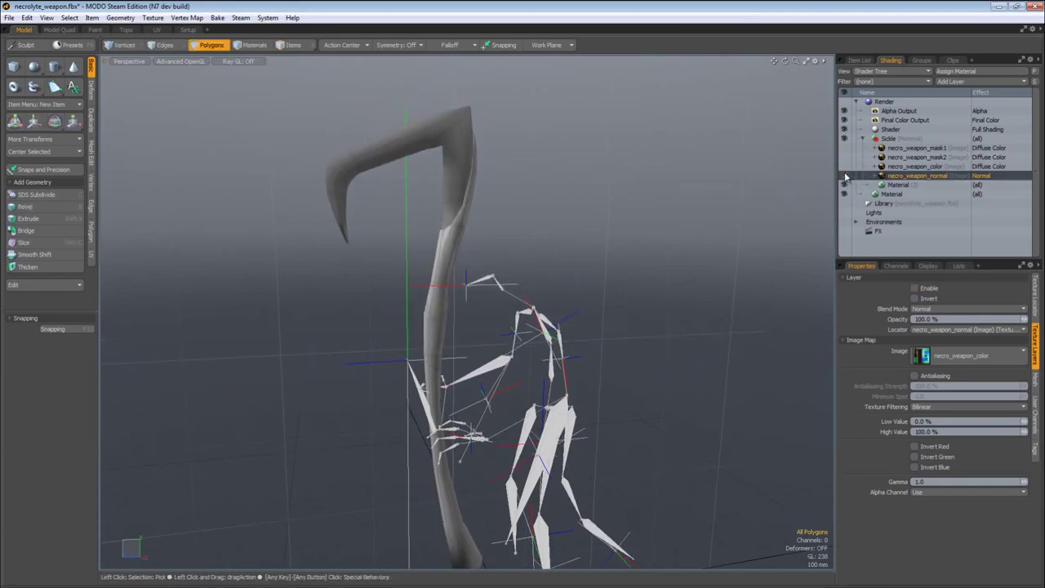
pyautogui.click(844, 167)
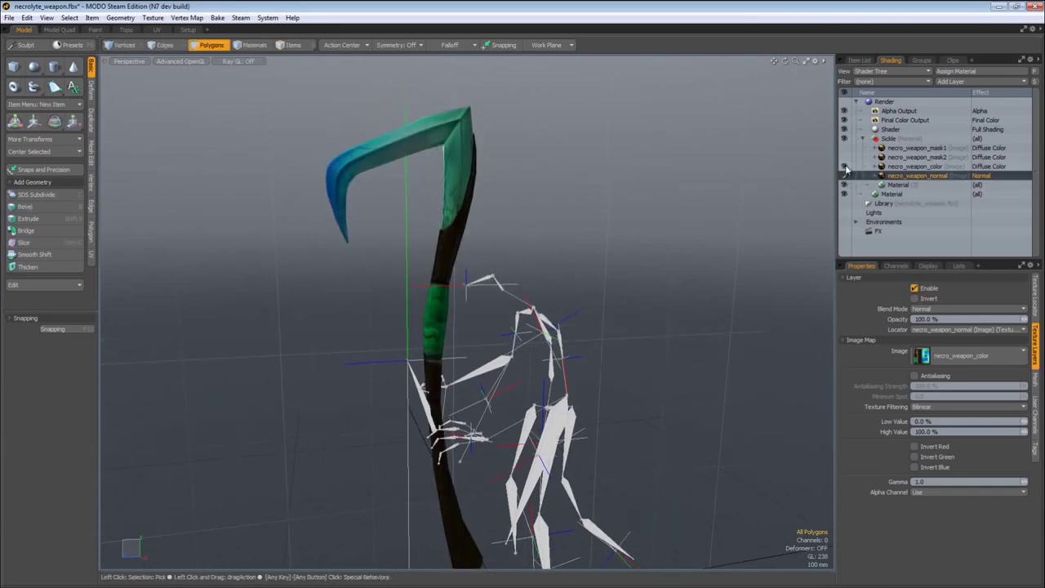
pyautogui.keyDown('alt'); pyautogui.moveTo(621, 343); pyautogui.dragTo(678, 342); pyautogui.keyUp('alt')
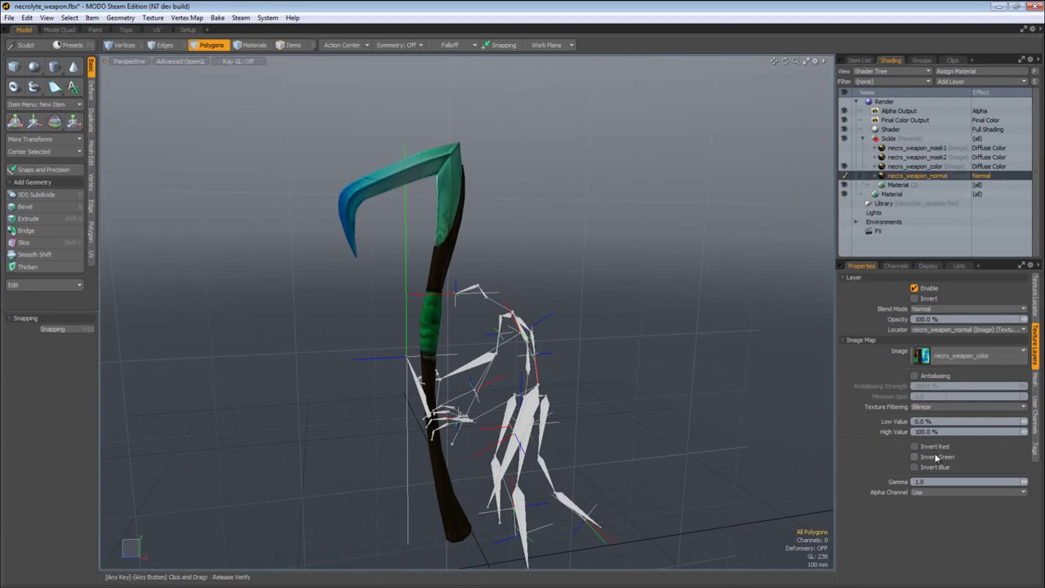
# Enable Invert Green on the normal layer, toggling it off and on while orbiting to compare.
pyautogui.click(914, 456)
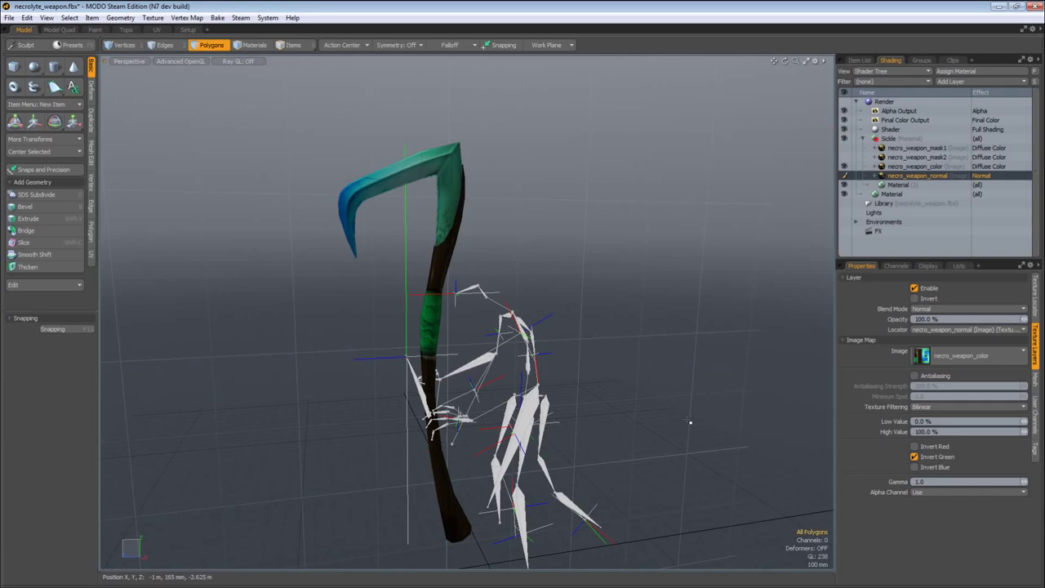
pyautogui.moveTo(588, 392)
pyautogui.keyDown('alt'); pyautogui.mouseDown()
pyautogui.moveTo(532, 390)
pyautogui.moveTo(528, 327)
pyautogui.moveTo(522, 335)
pyautogui.moveTo(636, 347)
pyautogui.moveTo(604, 359)
pyautogui.mouseUp(); pyautogui.keyUp('alt')
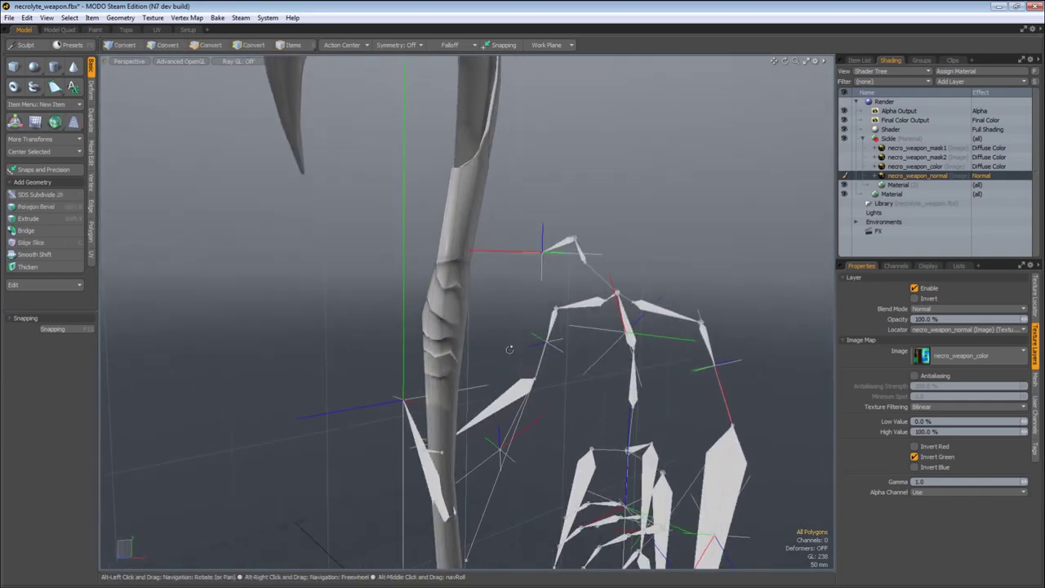
pyautogui.press('3')
pyautogui.click(914, 457)
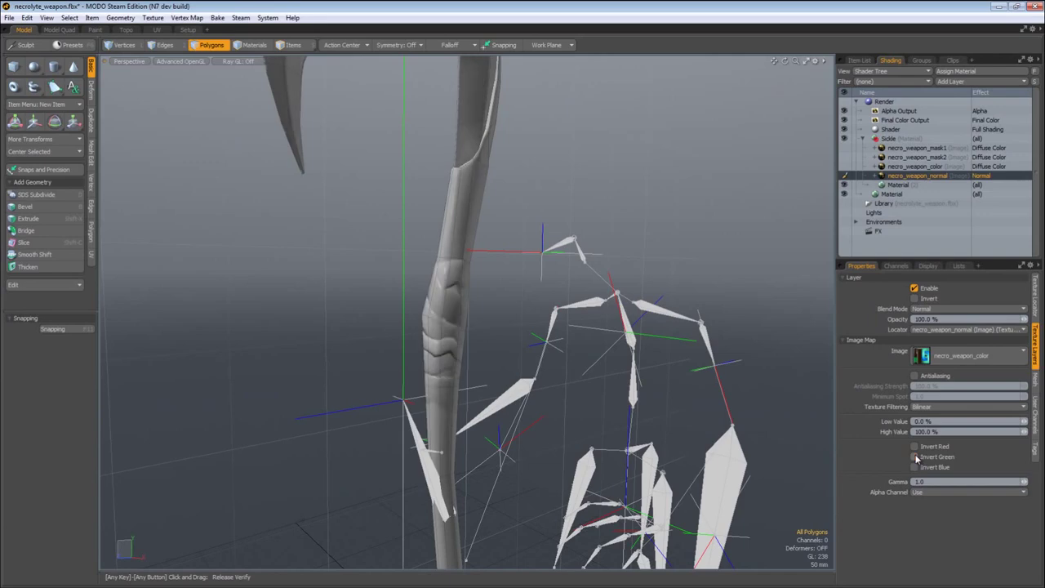
pyautogui.click(914, 457)
pyautogui.moveTo(506, 359)
pyautogui.keyDown('alt'); pyautogui.mouseDown()
pyautogui.moveTo(463, 372)
pyautogui.moveTo(595, 401)
pyautogui.mouseUp(); pyautogui.keyUp('alt')
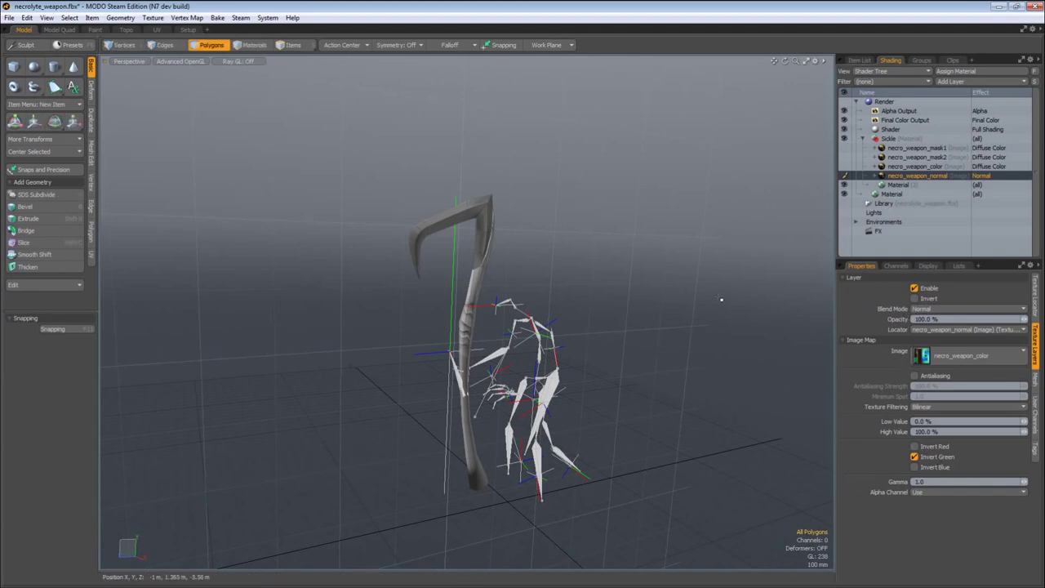
pyautogui.keyDown('alt'); pyautogui.moveTo(498, 343); pyautogui.dragTo(516, 369); pyautogui.keyUp('alt')
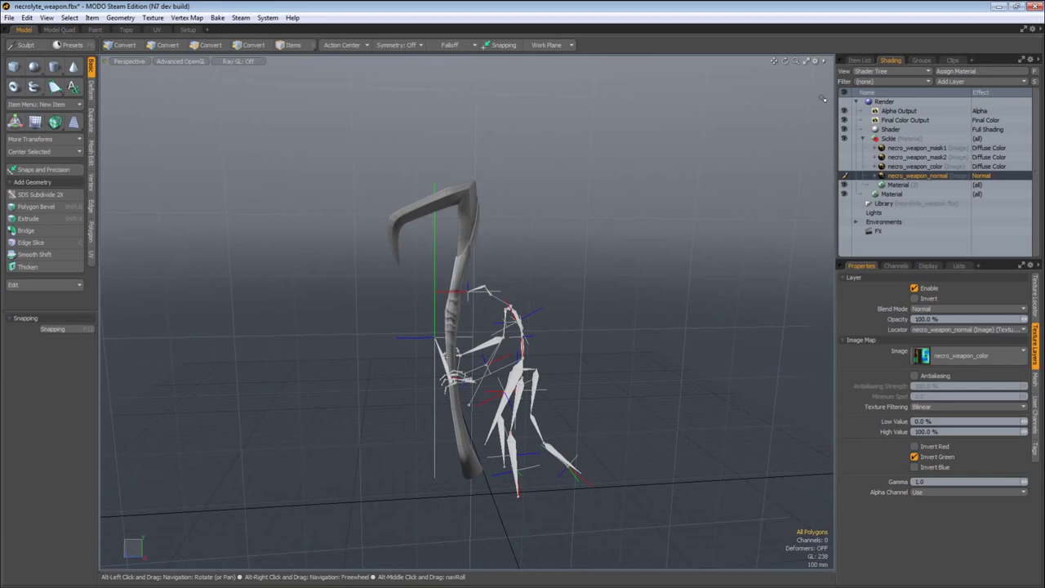
# Turn the color layer back on, then browse Save As to the blx folder and cancel.
pyautogui.click(845, 166)
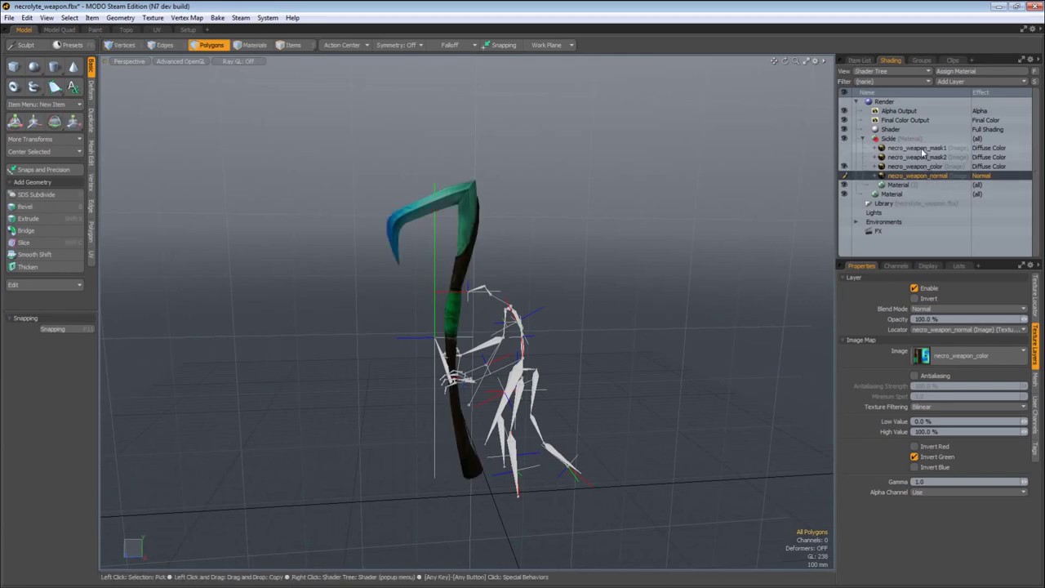
pyautogui.click(10, 18)
pyautogui.click(43, 276)
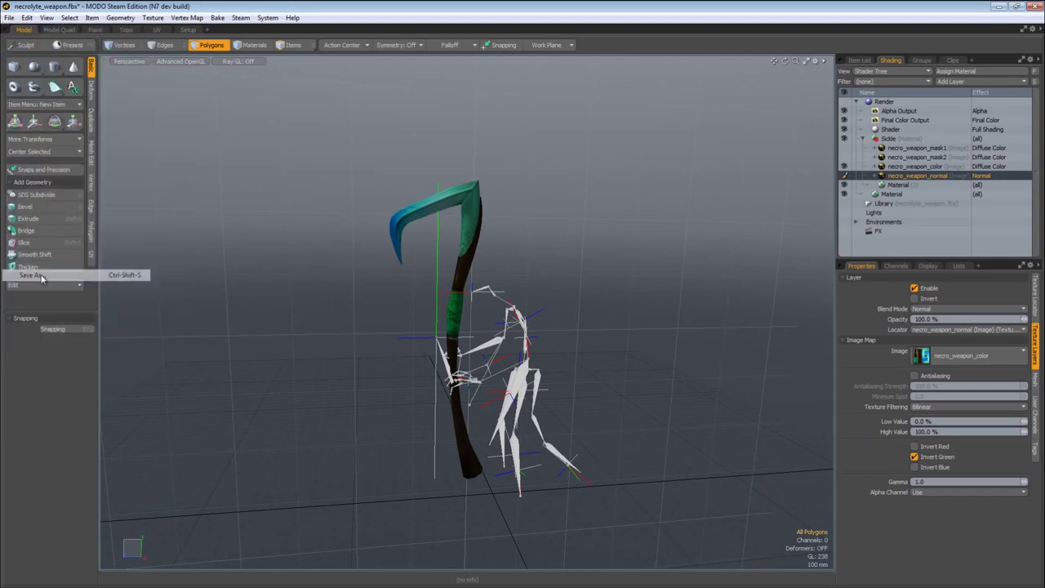
pyautogui.click(271, 48)
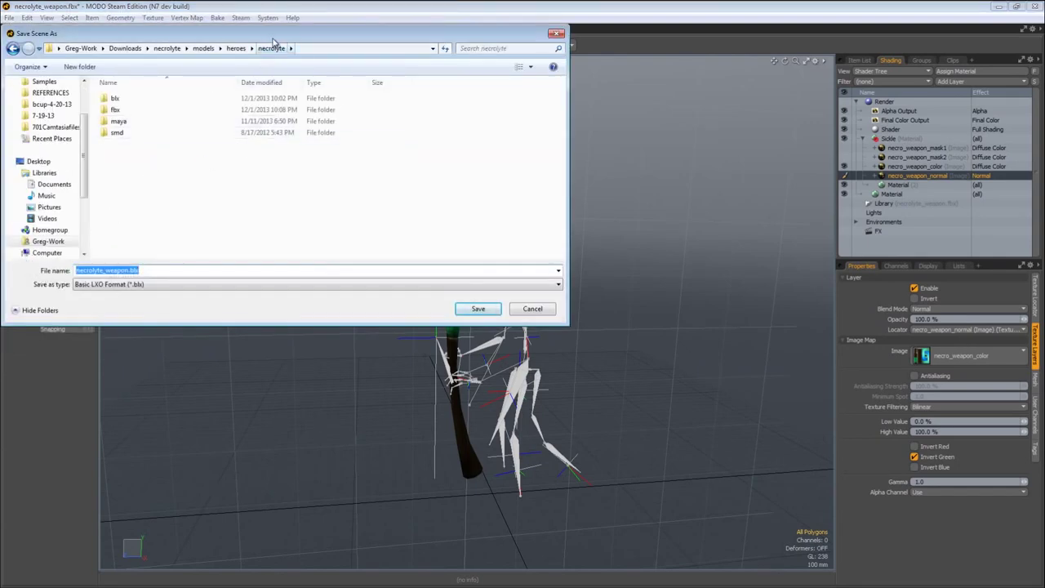
pyautogui.doubleClick(114, 98)
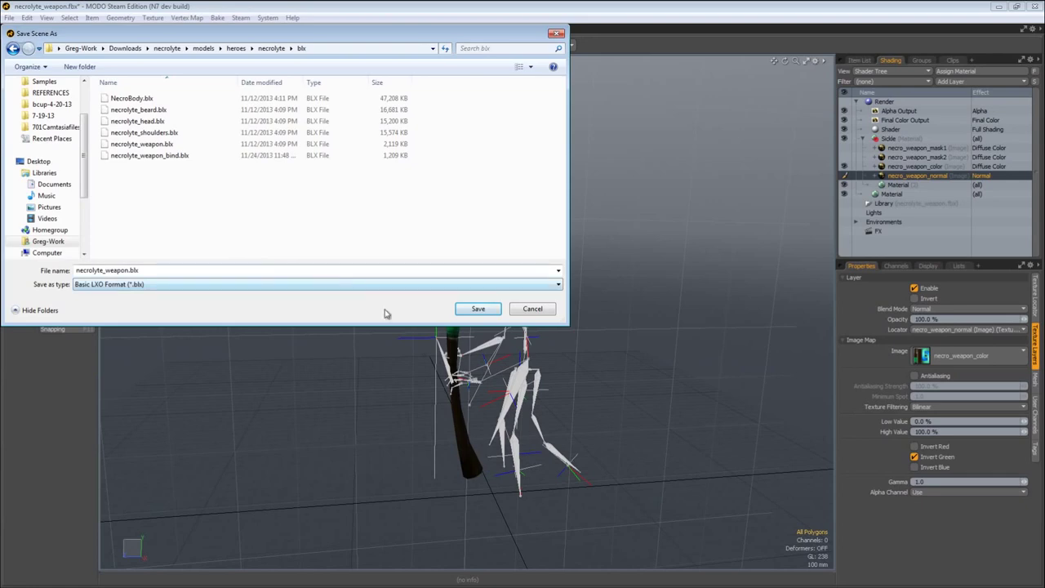
pyautogui.click(530, 311)
# Collapse necrolyte_weapon.fbx in the Item List, leaving five scenes, then orbit around the scythe and rig.
pyautogui.click(865, 61)
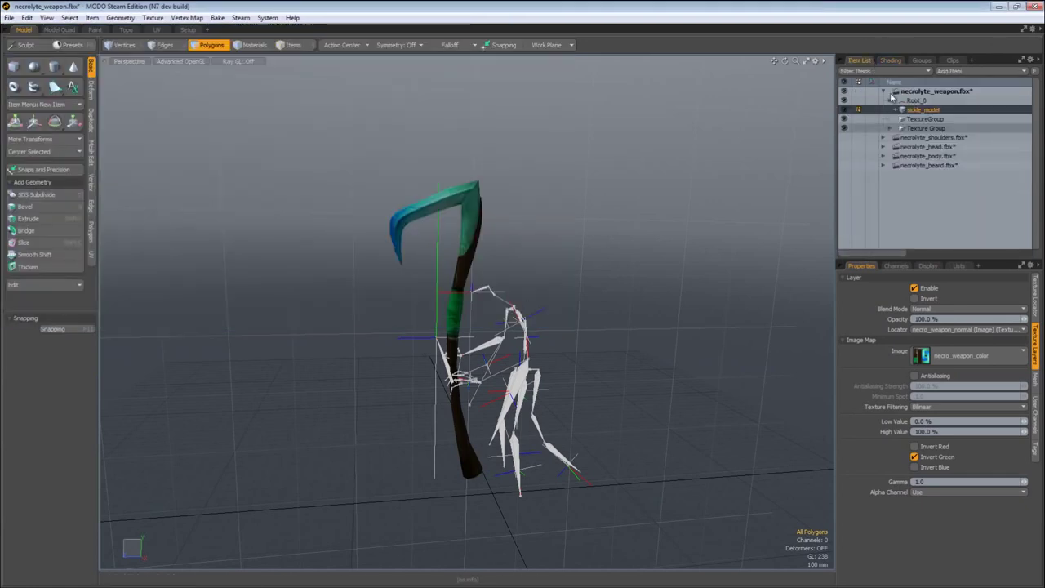
pyautogui.click(882, 91)
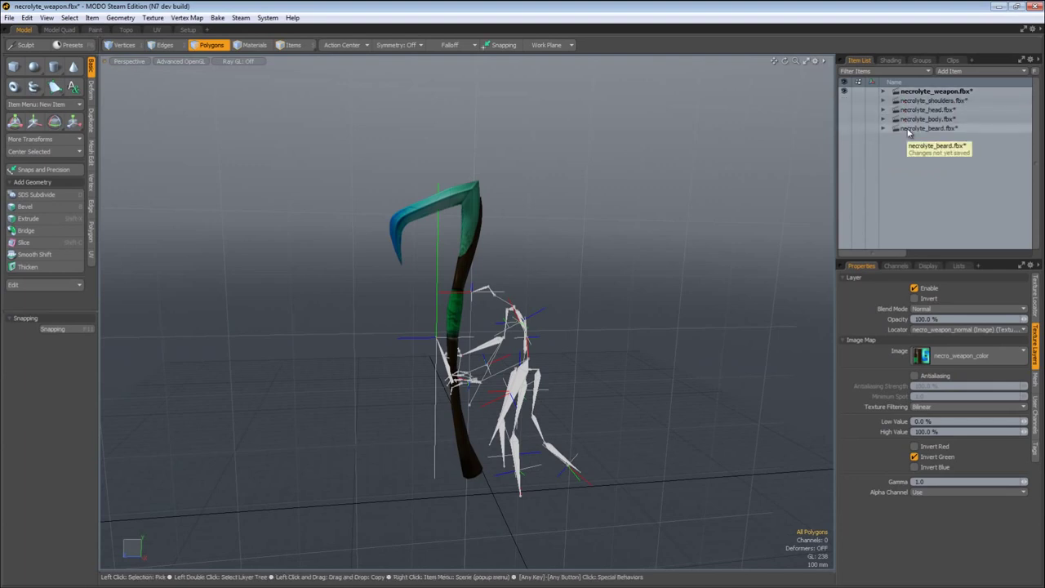
pyautogui.keyDown('alt'); pyautogui.moveTo(560, 275); pyautogui.dragTo(510, 284); pyautogui.keyUp('alt')
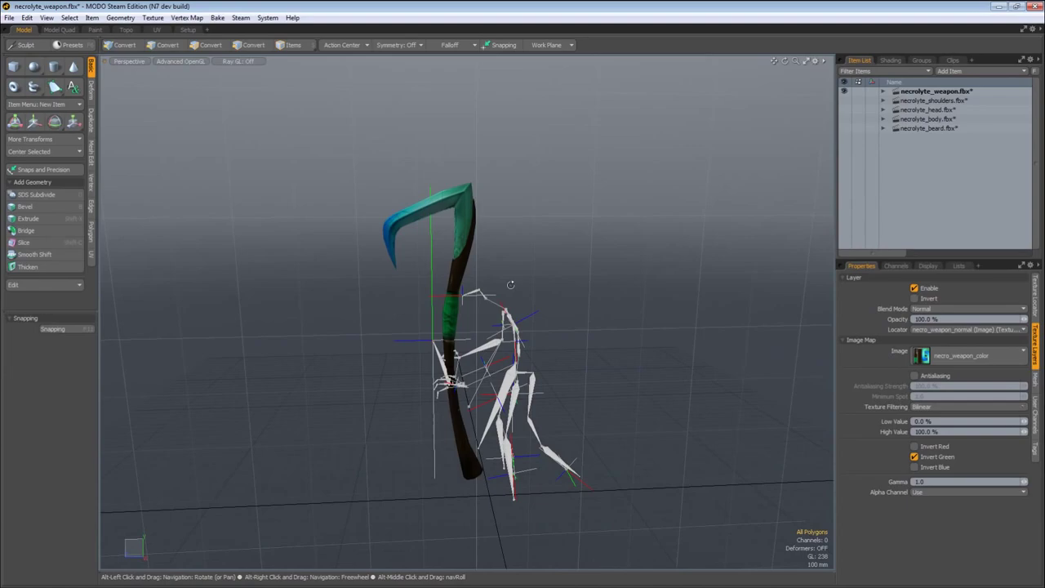
pyautogui.press('3')
pyautogui.keyDown('alt'); pyautogui.moveTo(537, 323); pyautogui.dragTo(600, 311); pyautogui.keyUp('alt')
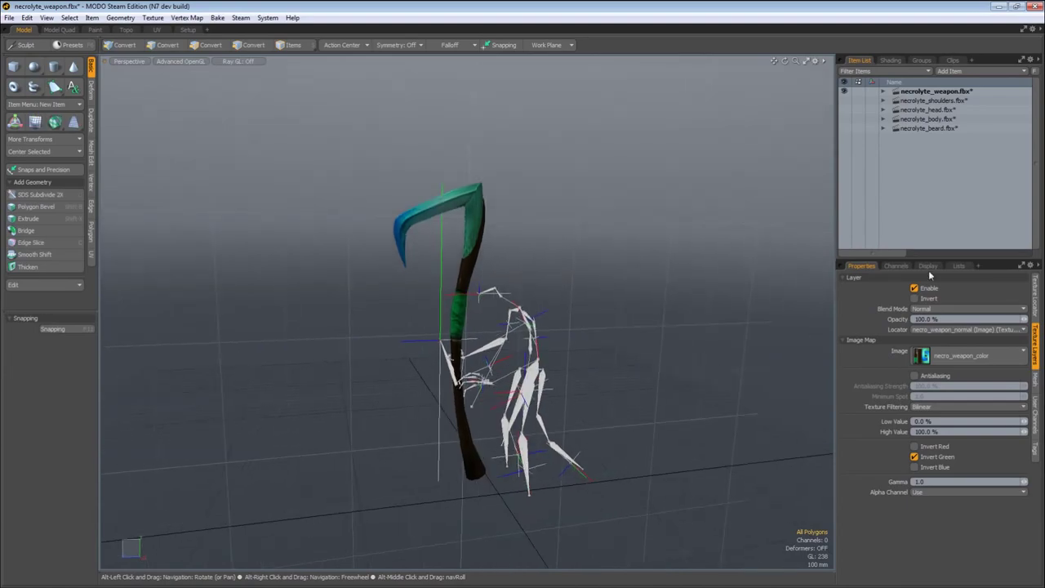